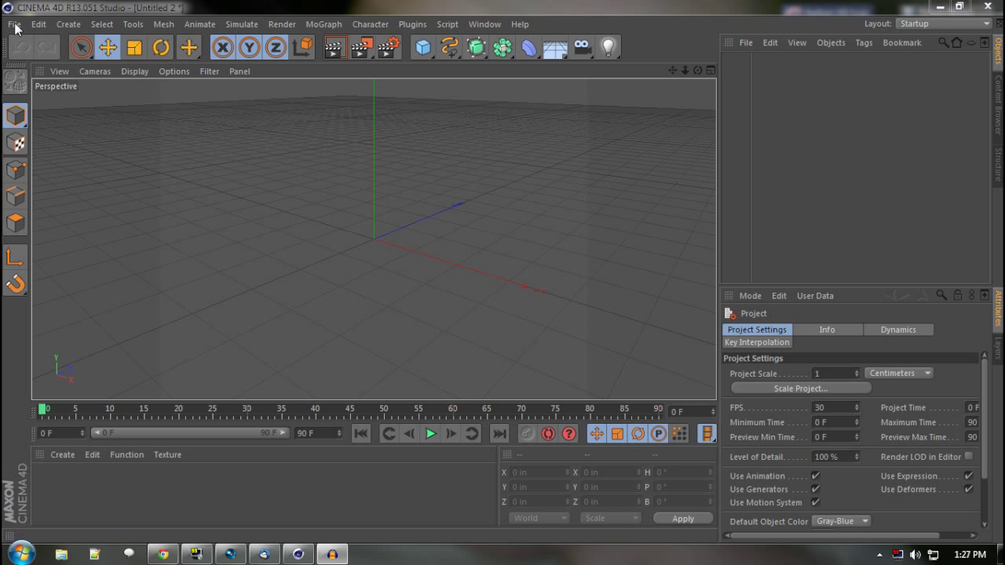
# Step: Open the Render Settings from the toolbar
pyautogui.click(284, 25)
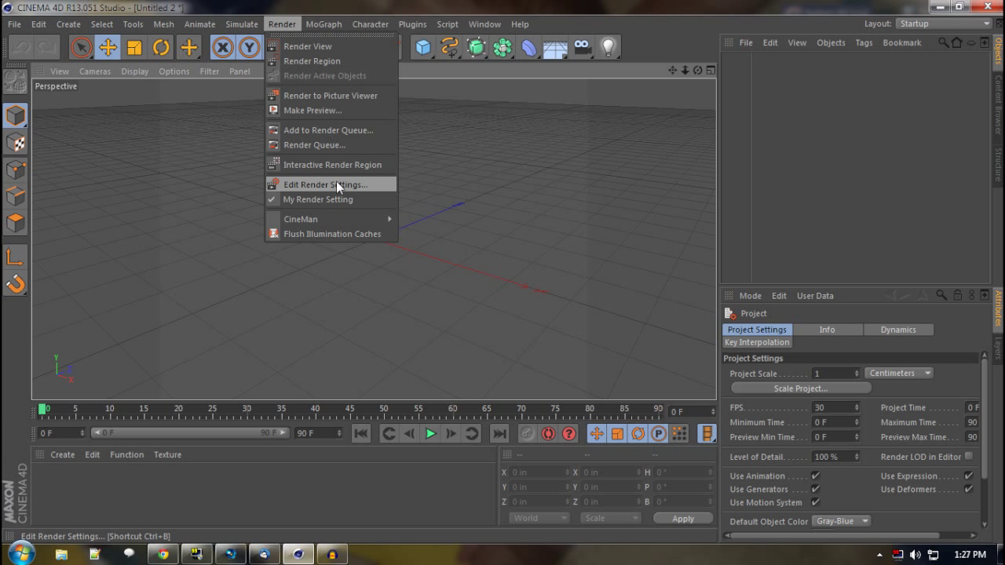
pyautogui.click(410, 58)
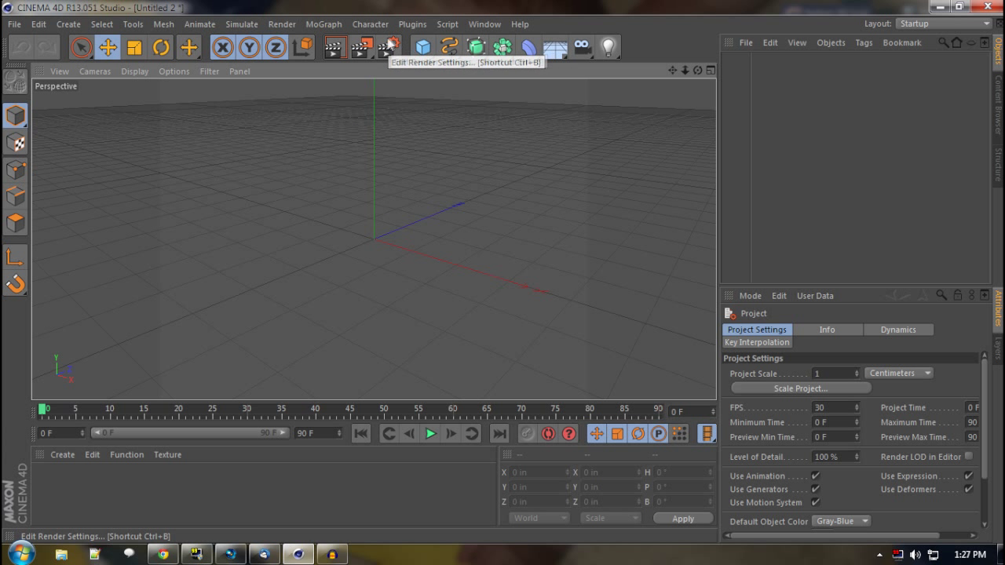
pyautogui.click(390, 52)
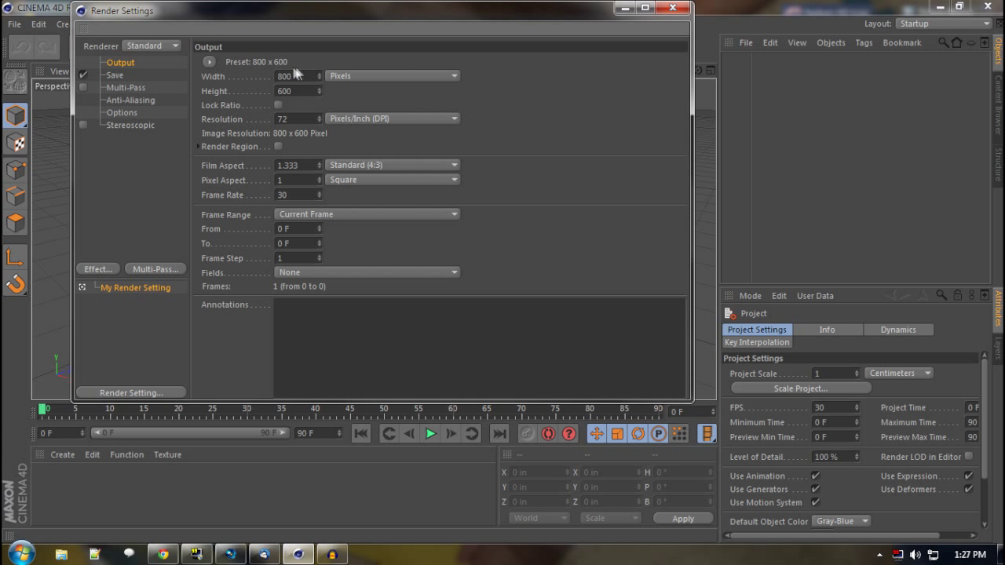
# Step: Set the output size to the Screen 1440 x 900 preset with Lock Ratio enabled
pyautogui.click(211, 62)
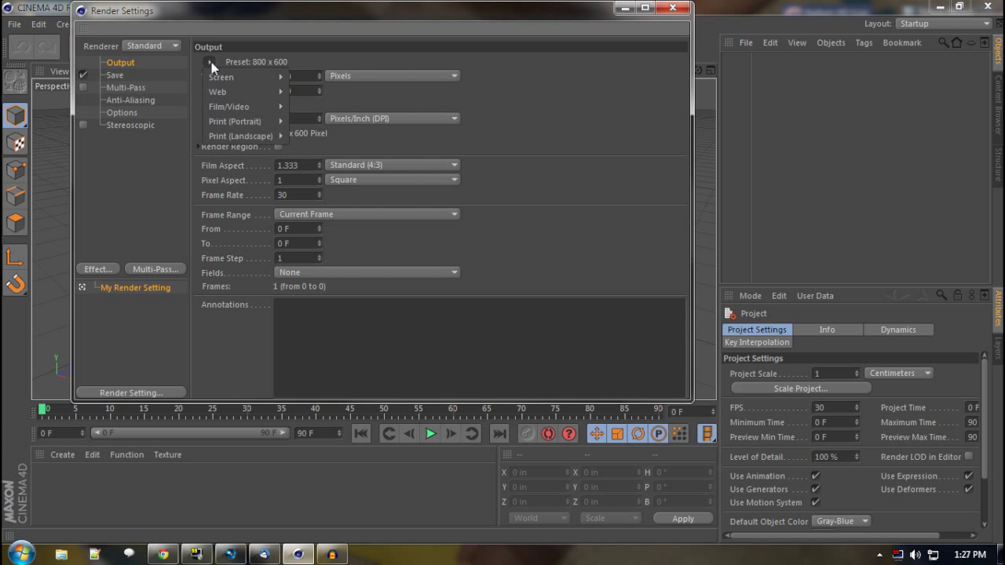
pyautogui.moveTo(220, 76)
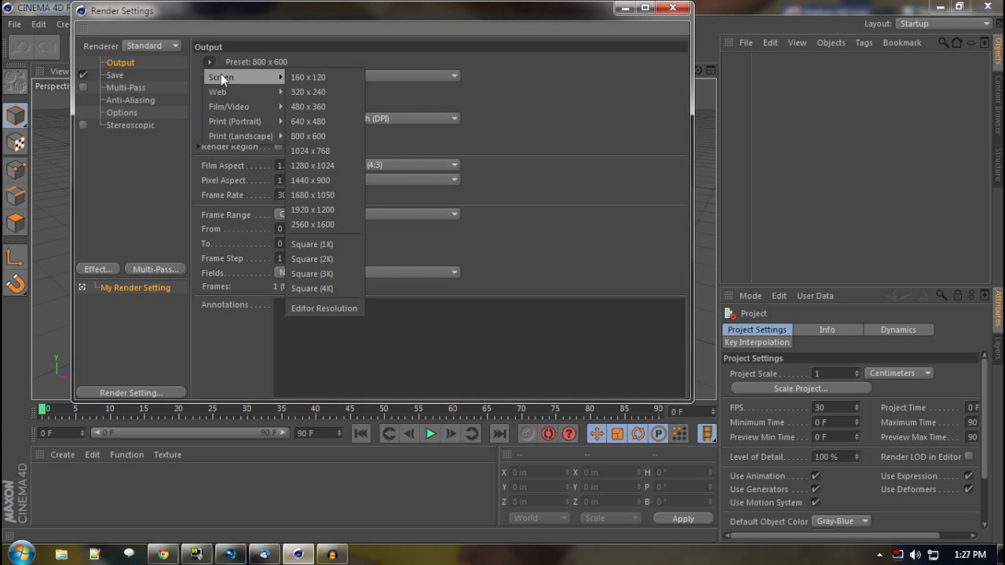
pyautogui.click(335, 181)
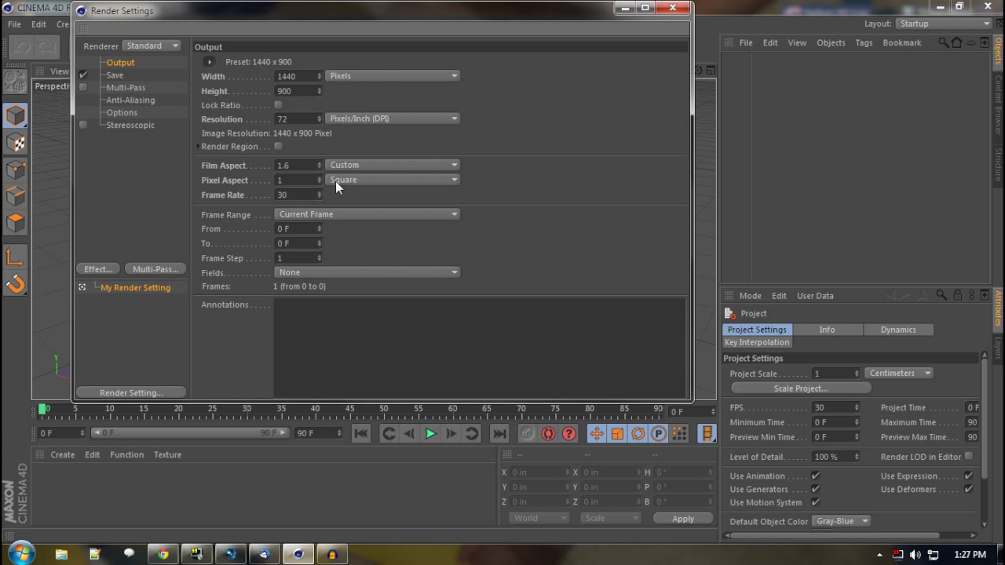
pyautogui.click(278, 104)
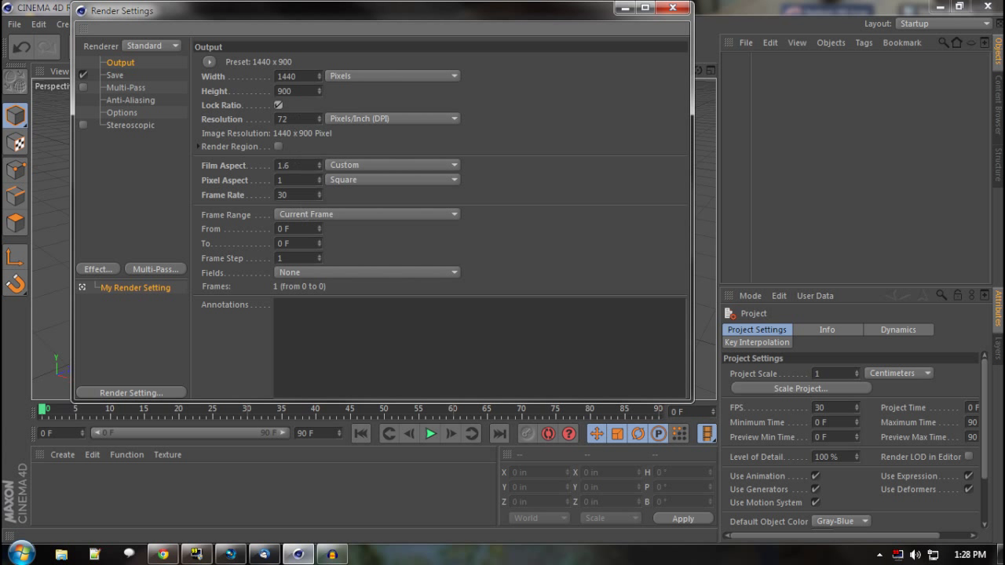
pyautogui.click(256, 213)
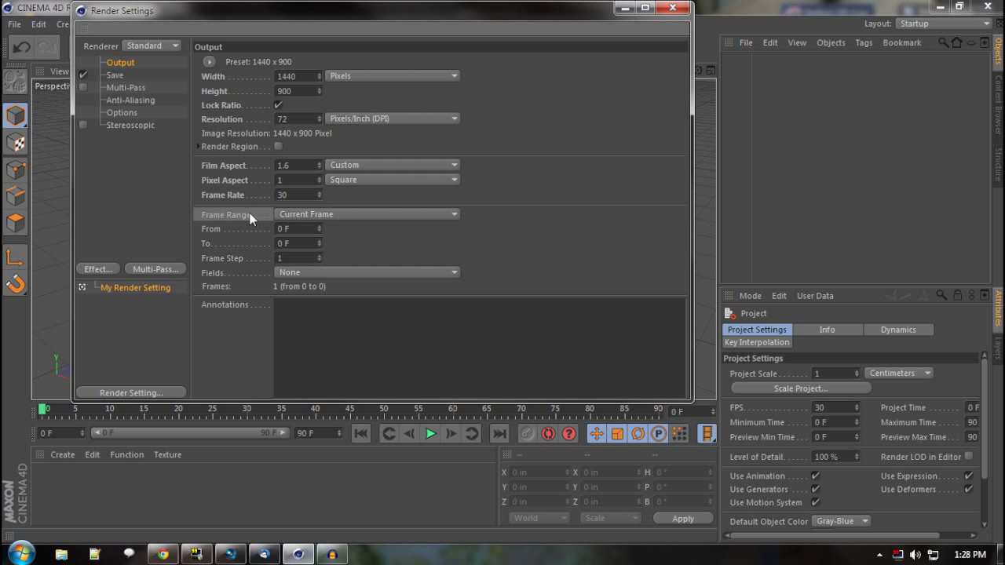
pyautogui.click(328, 215)
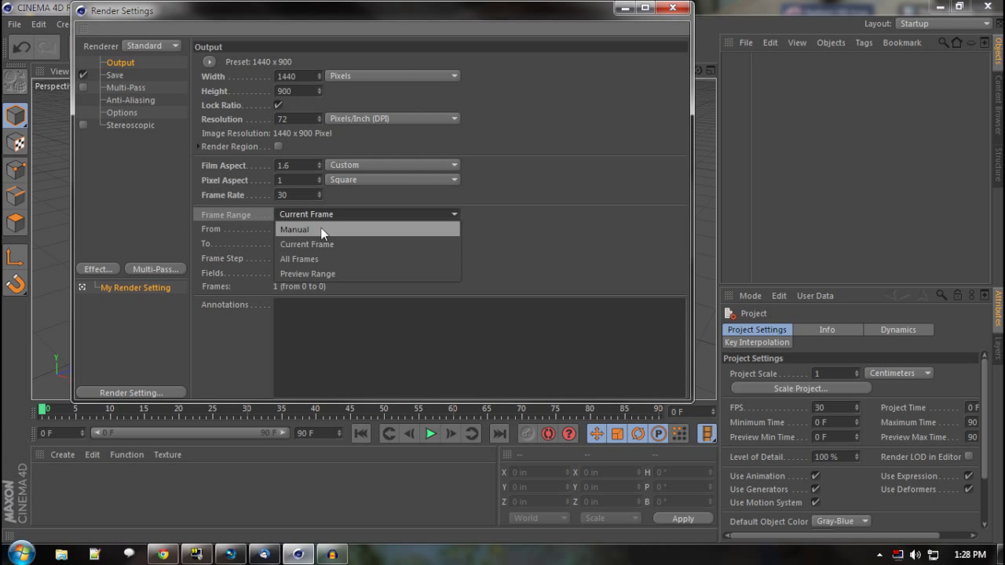
pyautogui.click(287, 229)
pyautogui.write('25 F')
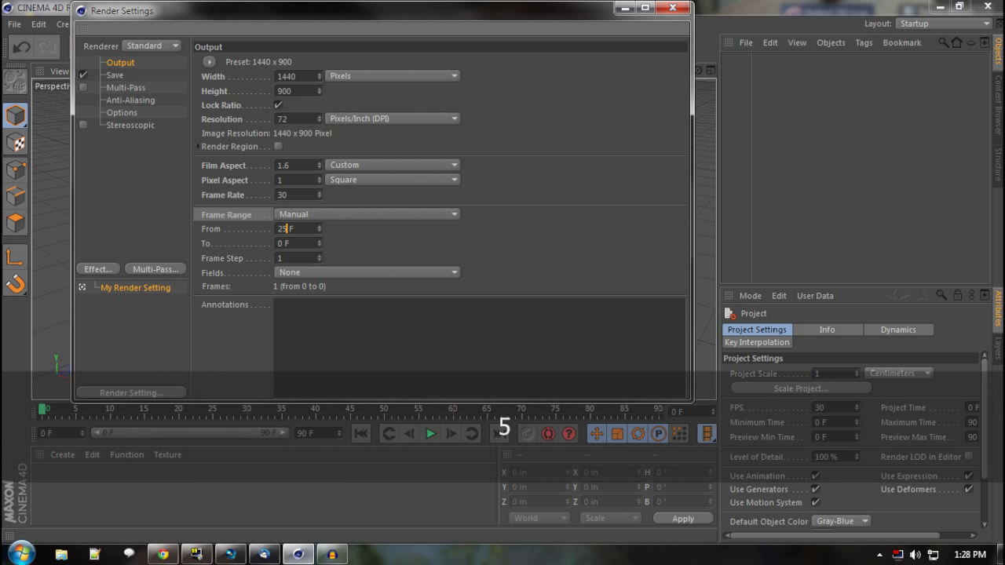
pyautogui.click(276, 247)
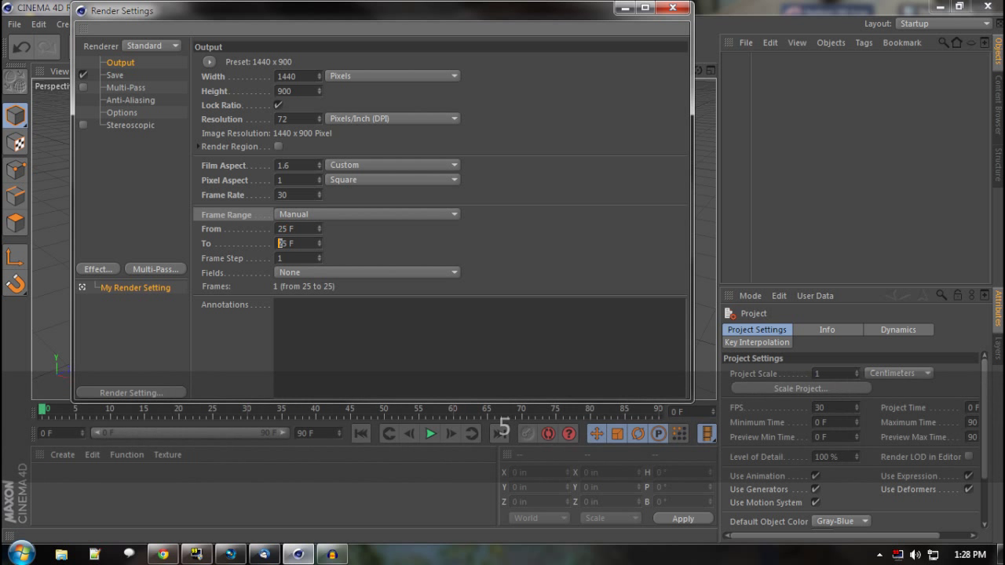
pyautogui.write('10')
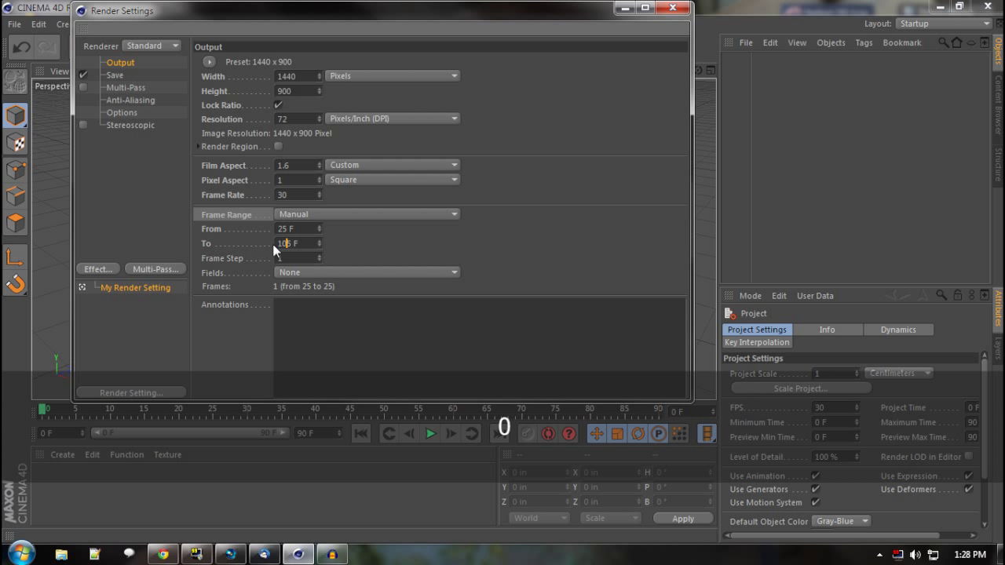
pyautogui.press('Return')
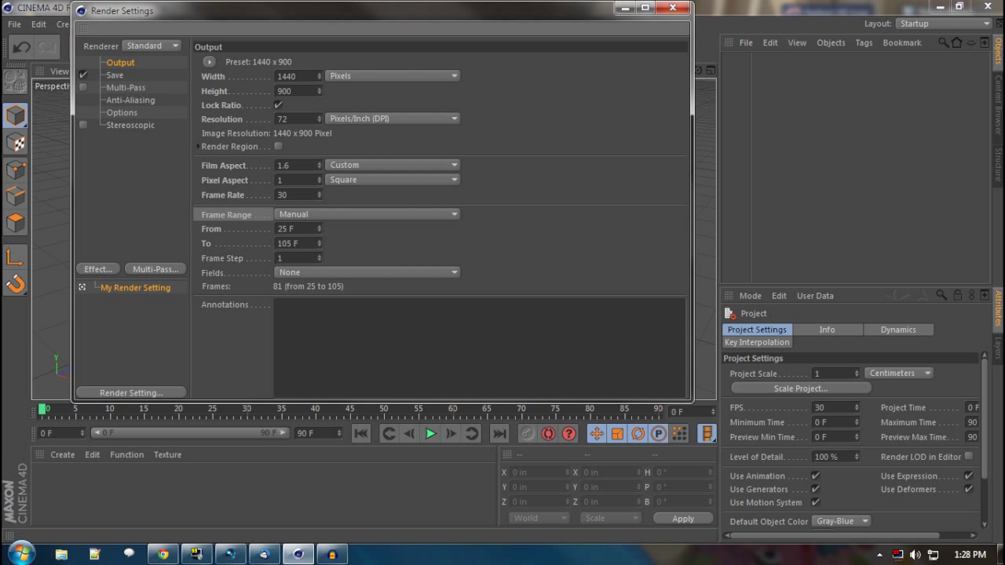
pyautogui.click(302, 217)
# Step: Render only the current frame and name the saved output file 'test'
pyautogui.click(311, 245)
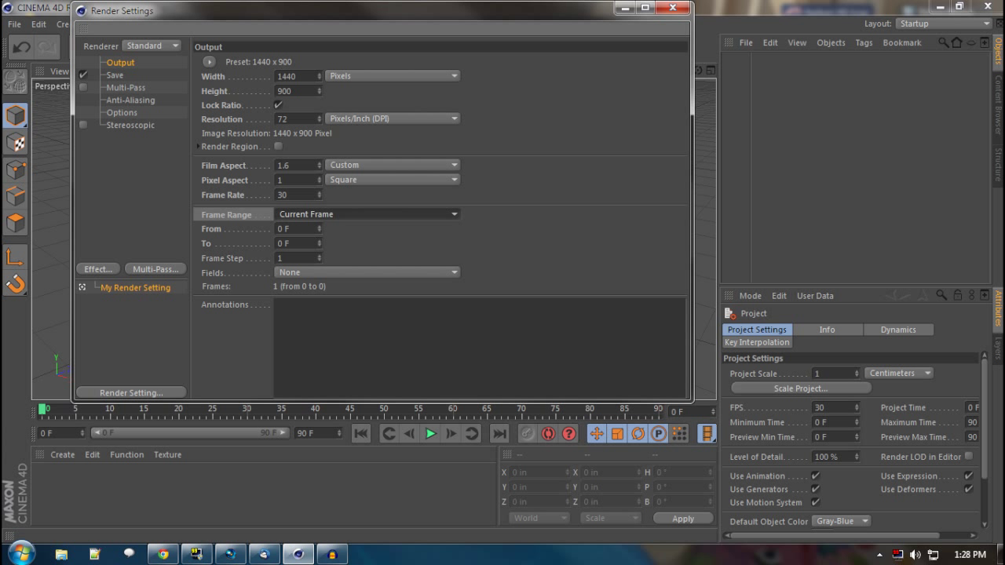
pyautogui.click(116, 76)
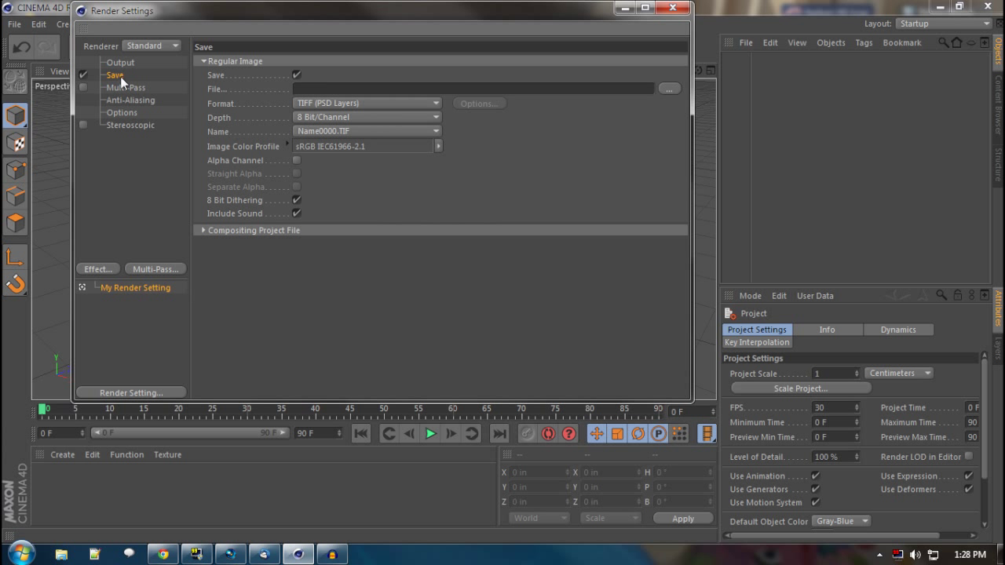
pyautogui.click(297, 89)
pyautogui.write('test')
# Step: Save the render in PNG format with an alpha channel
pyautogui.click(359, 102)
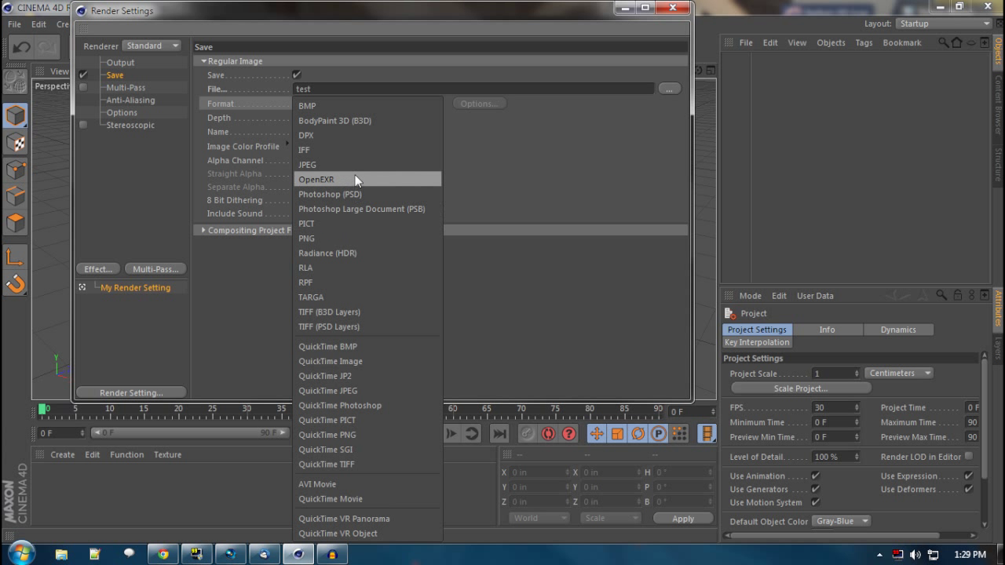
pyautogui.click(347, 239)
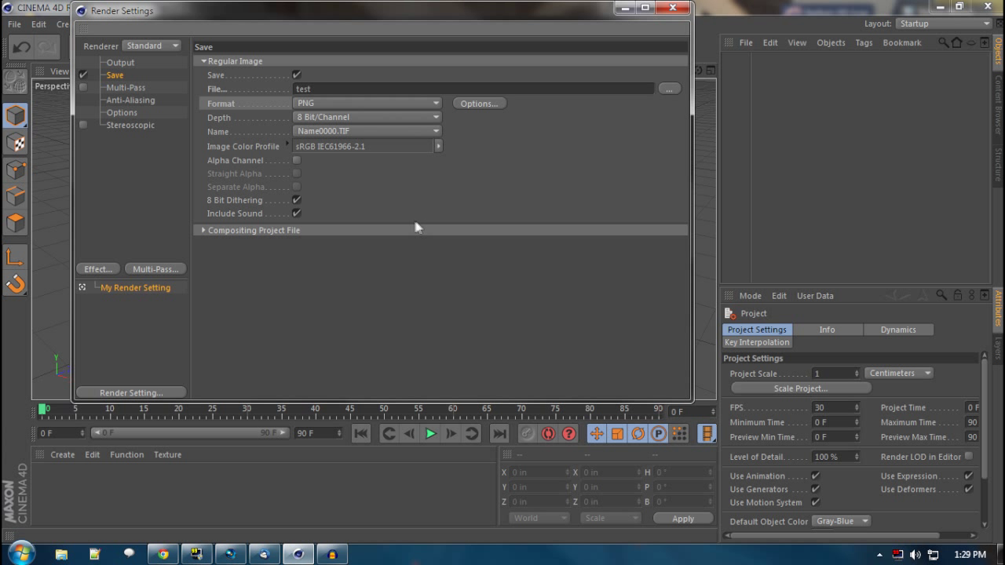
pyautogui.click(297, 161)
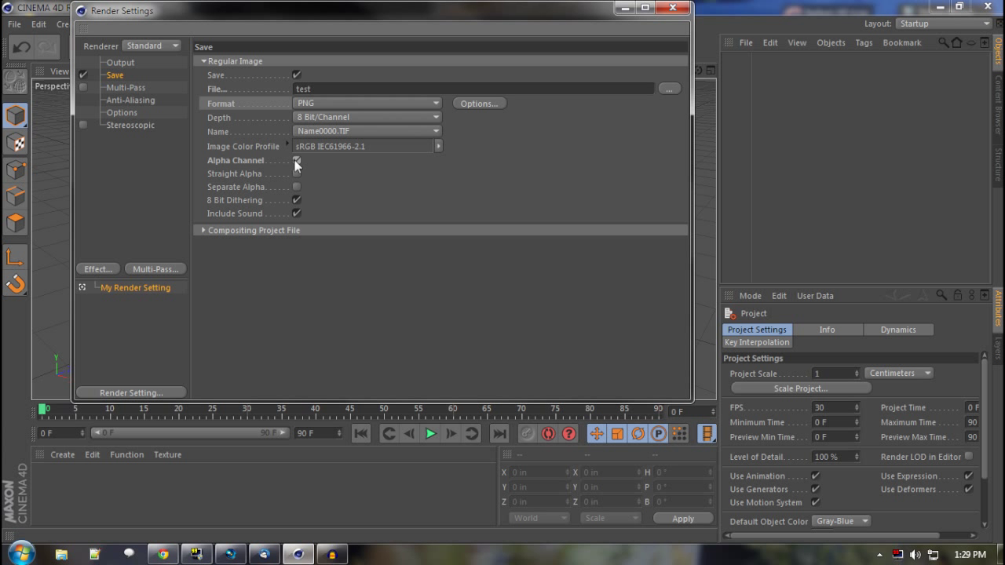
pyautogui.click(139, 88)
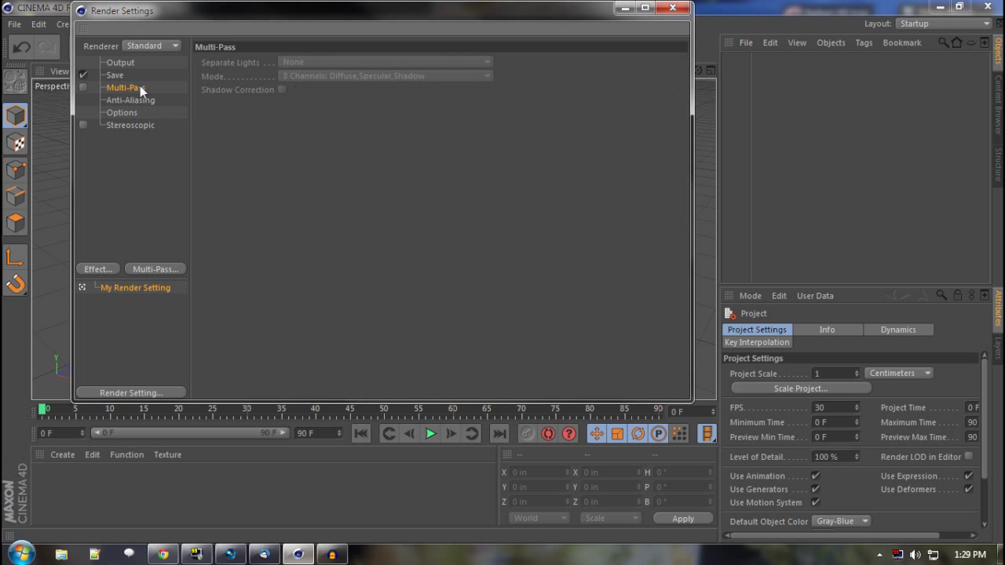
# Step: Enable Multi-Pass with Separate Lights set to All and Anti-Aliasing set to Best
pyautogui.click(83, 87)
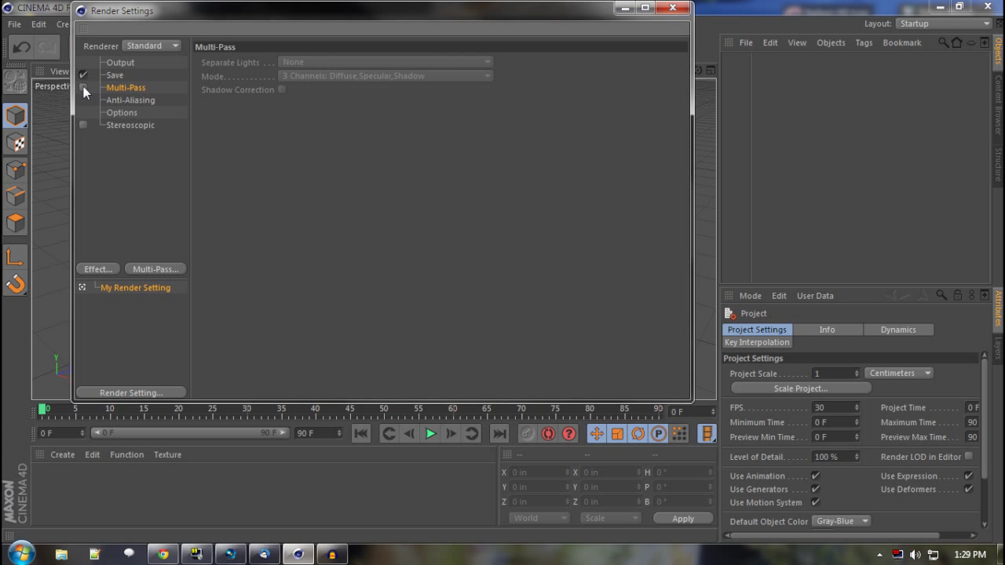
pyautogui.click(329, 62)
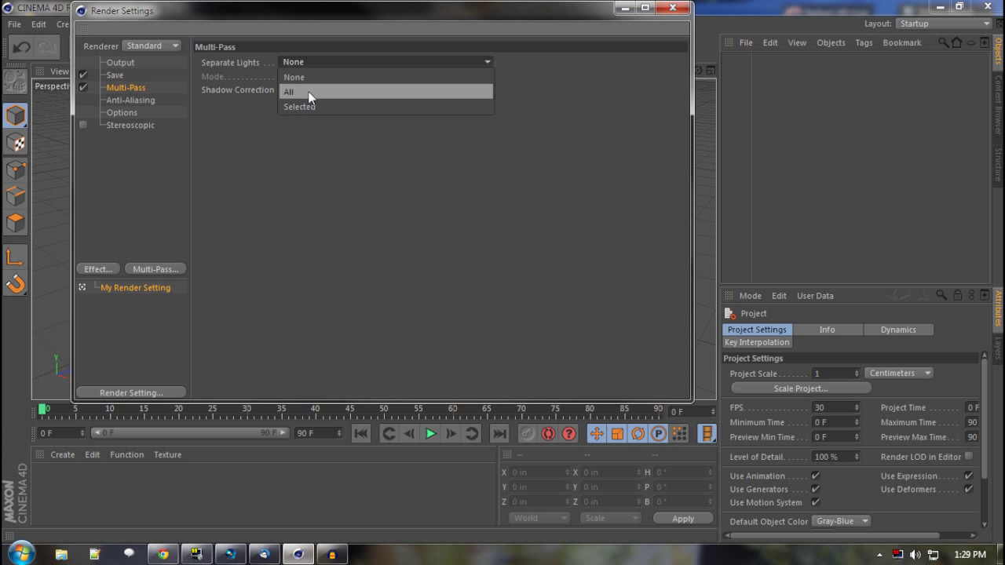
pyautogui.click(312, 93)
pyautogui.click(140, 100)
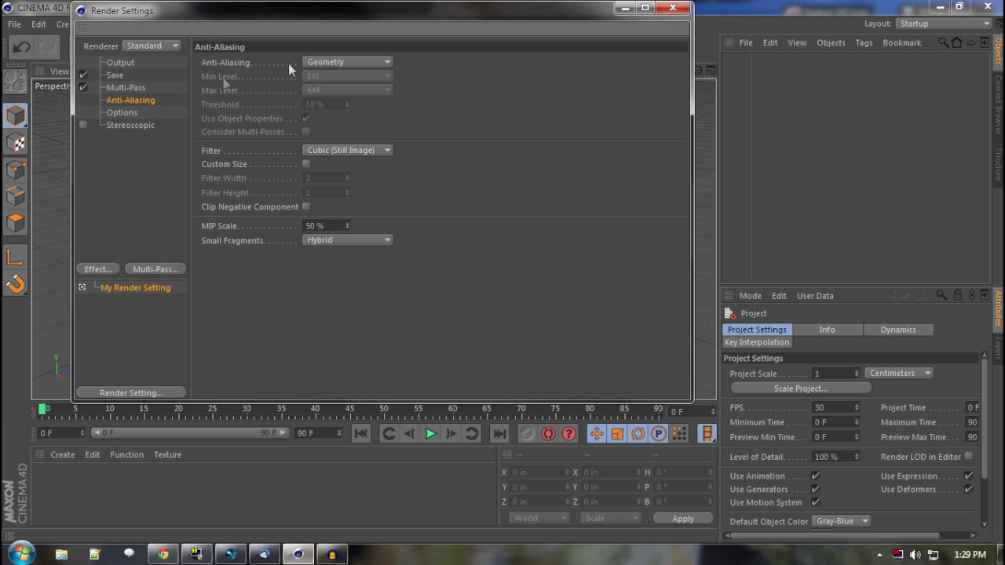
pyautogui.click(354, 63)
pyautogui.click(340, 100)
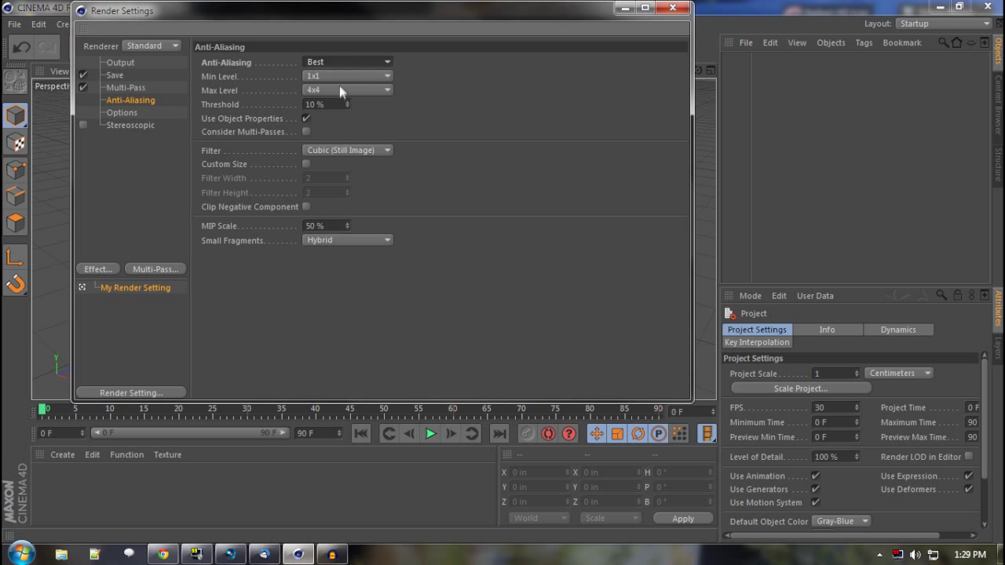
# Step: Review the Options and Stereoscopic pages without adding a post effect, then close Render Settings
pyautogui.click(121, 113)
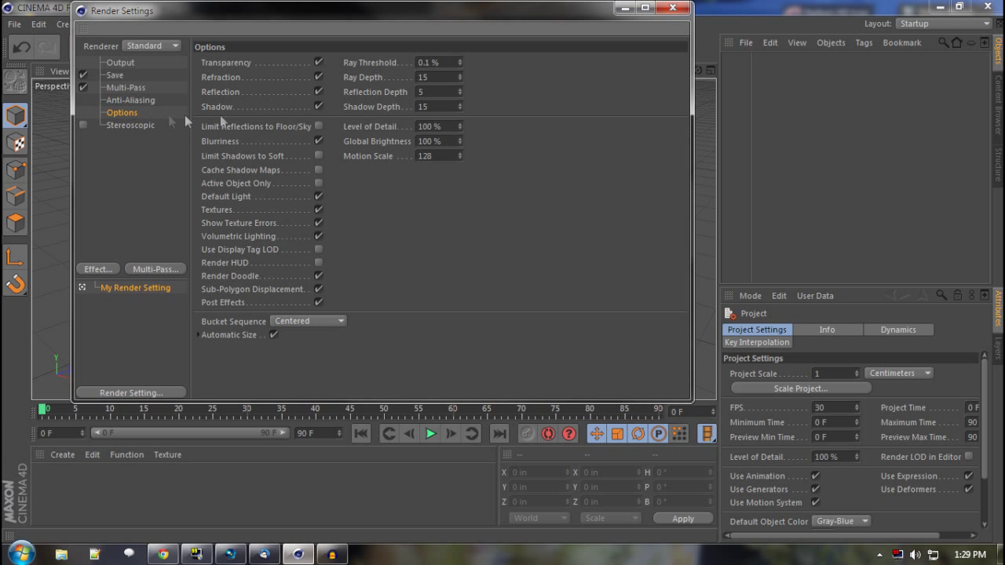
pyautogui.click(132, 125)
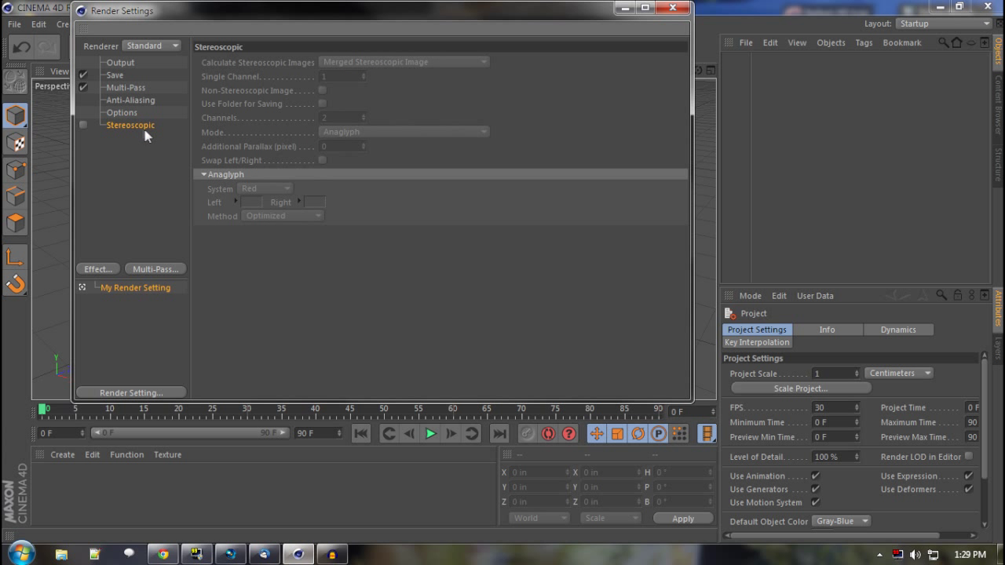
pyautogui.click(93, 270)
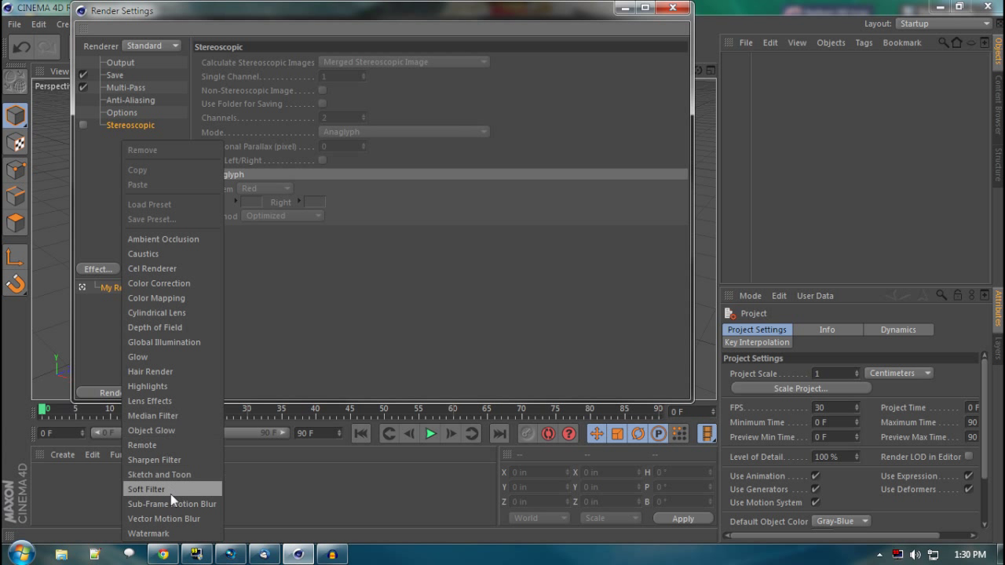
pyautogui.click(99, 239)
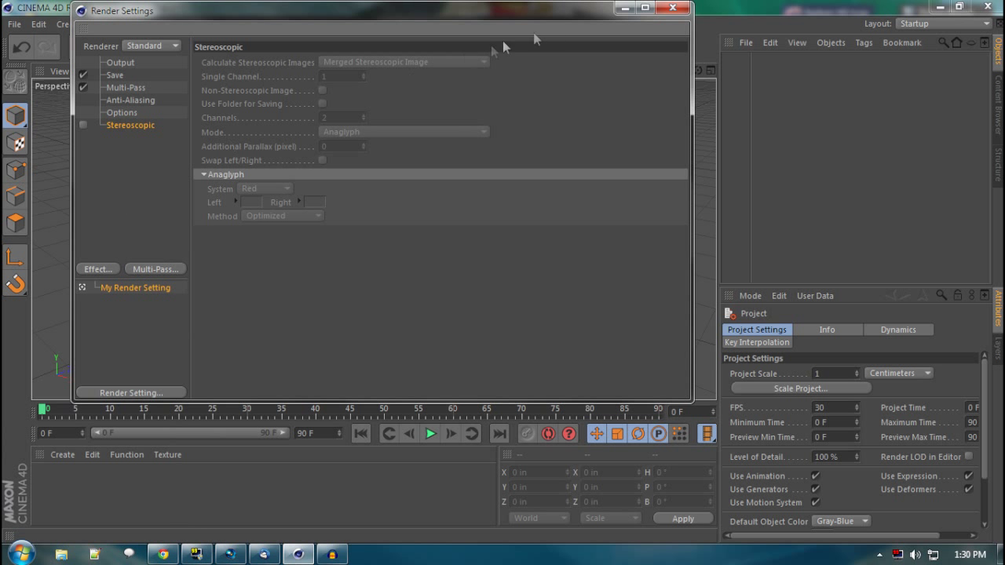
pyautogui.click(673, 7)
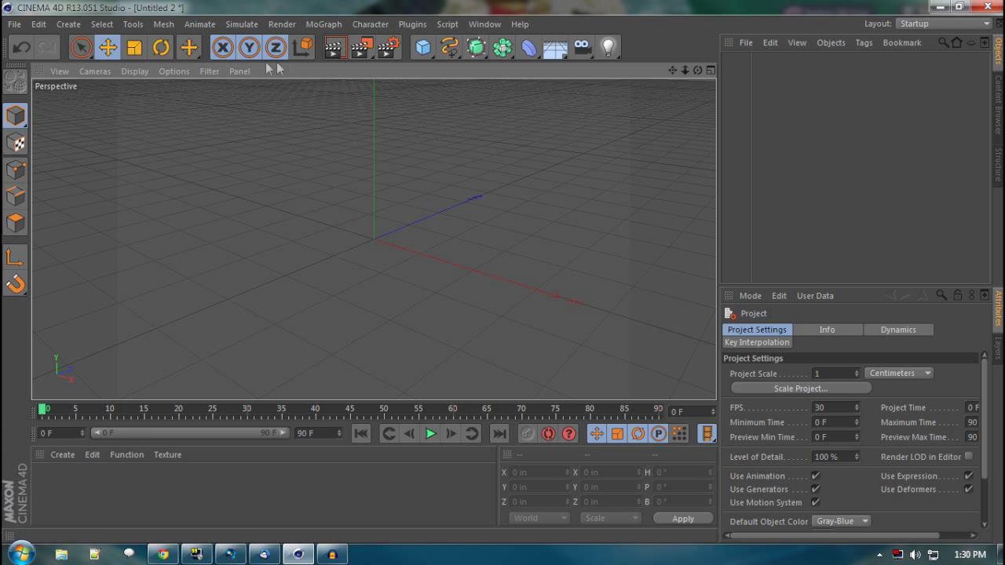
# Step: Add a default 78.74 in Cube primitive at the scene origin and frame it in view
pyautogui.click(67, 28)
pyautogui.moveTo(74, 46)
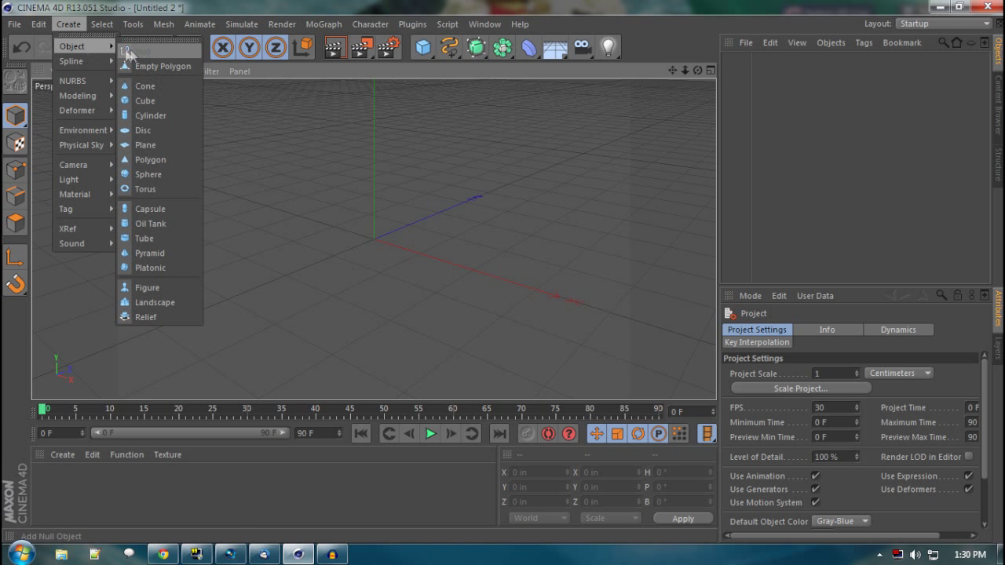
pyautogui.click(424, 48)
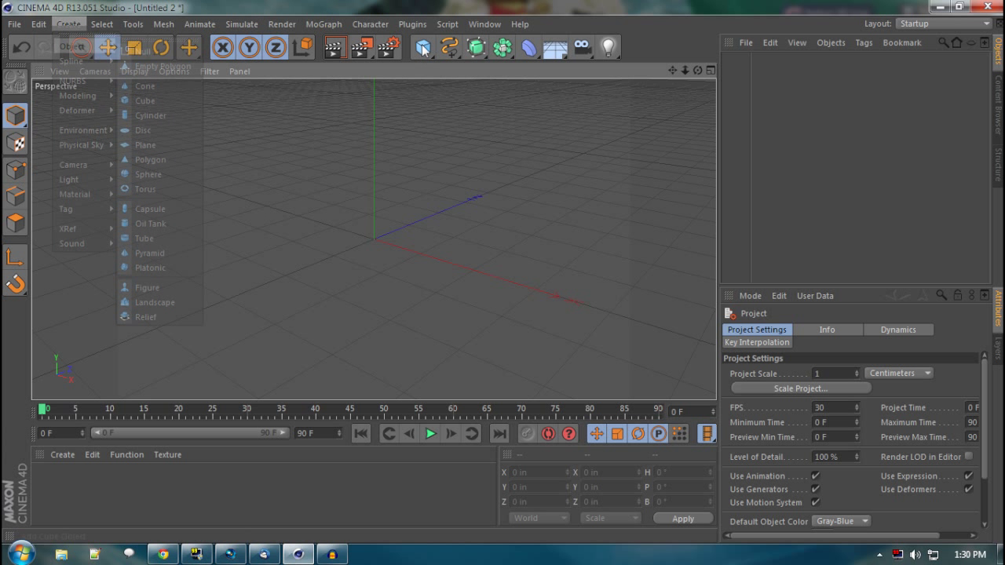
pyautogui.click(424, 49)
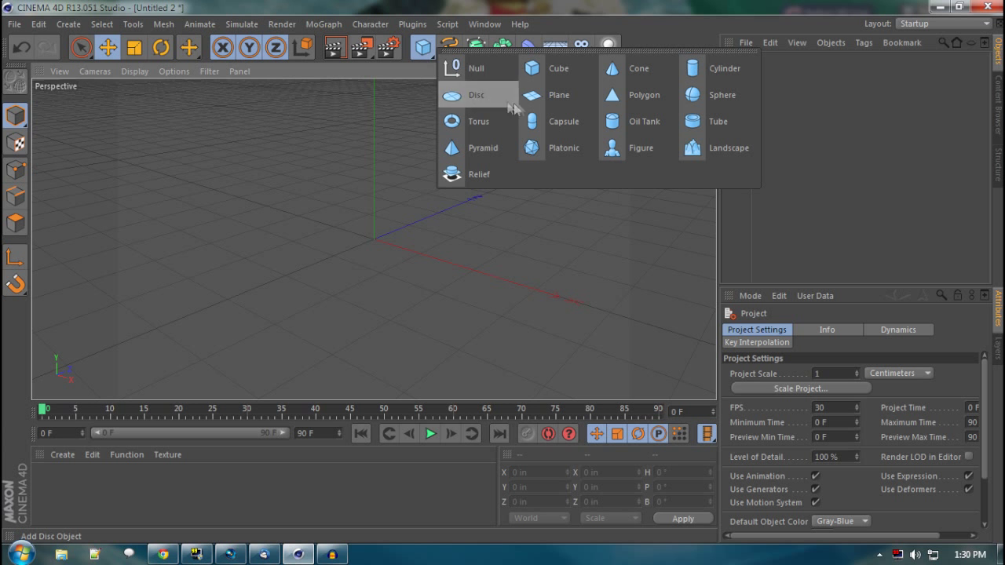
pyautogui.click(559, 69)
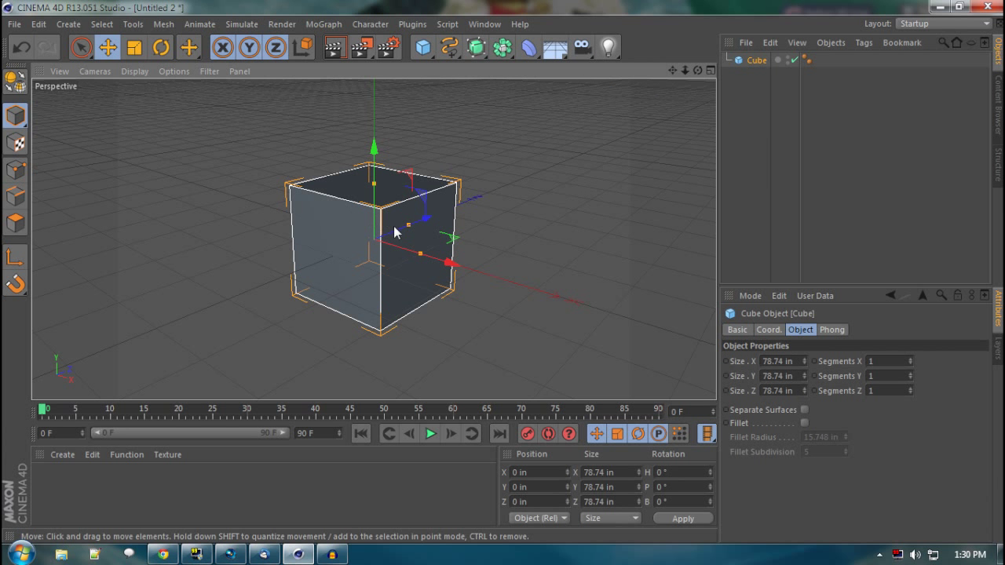
pyautogui.press('3')
pyautogui.moveTo(414, 243); pyautogui.dragTo(241, 386)
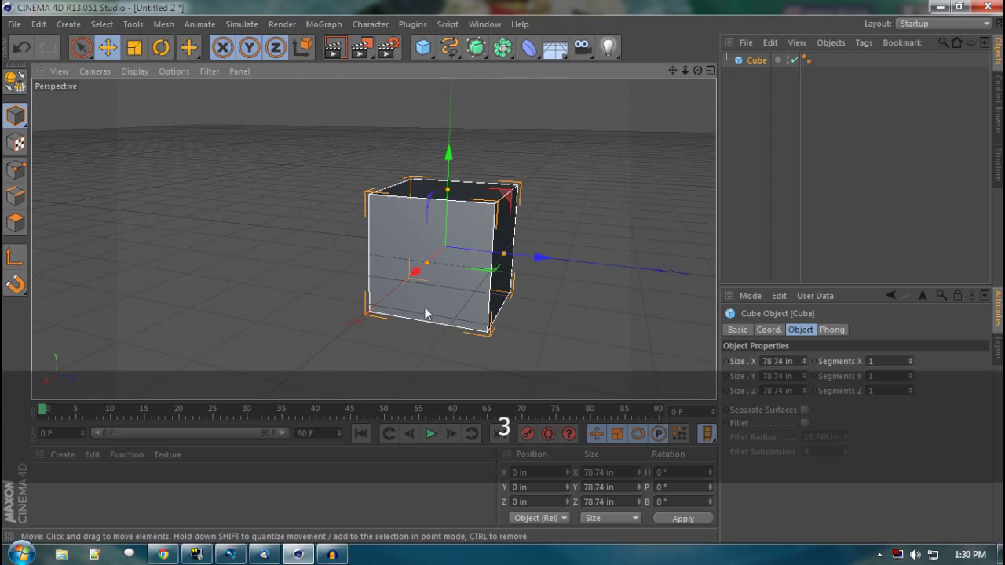
pyautogui.moveTo(466, 286); pyautogui.dragTo(391, 255)
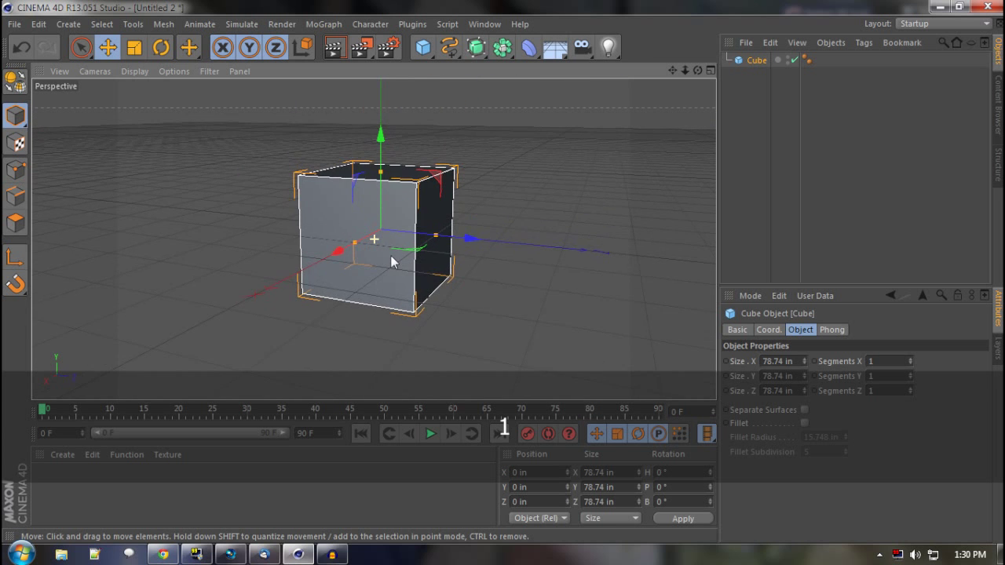
pyautogui.moveTo(455, 107); pyautogui.dragTo(449, 367)
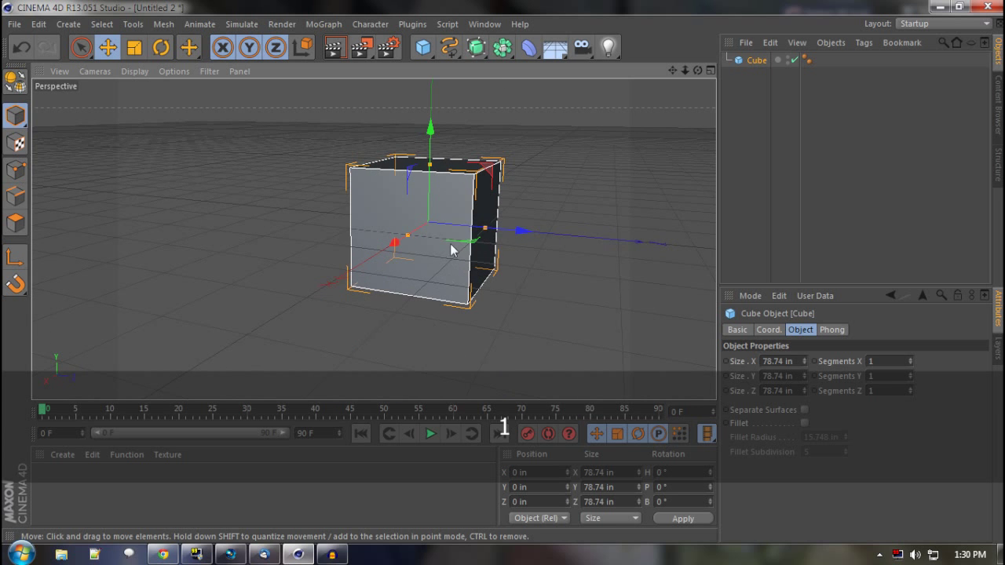
# Step: Stretch the cube along Z to about 409.682 in using its Z size handle
pyautogui.moveTo(440, 228); pyautogui.dragTo(401, 242)
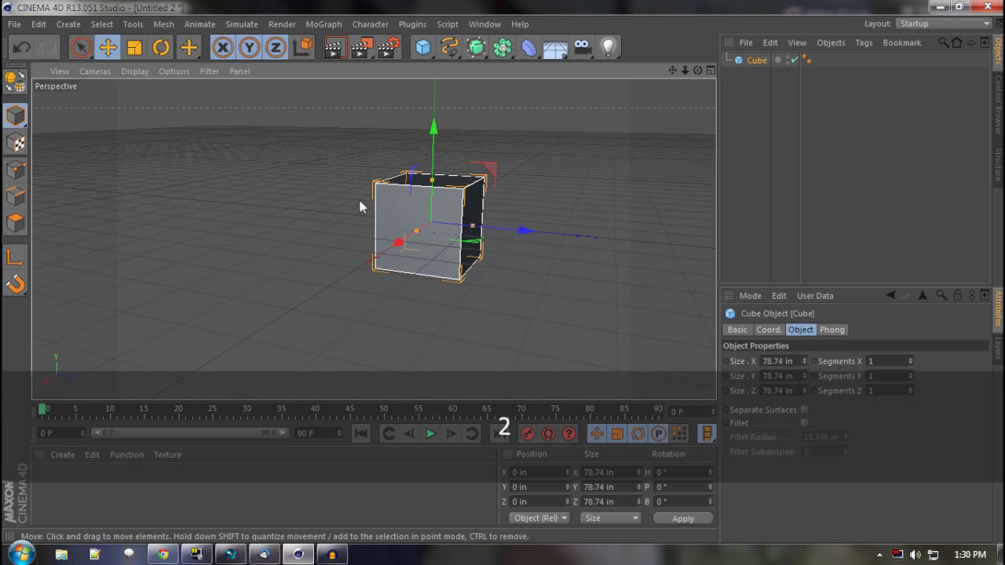
pyautogui.moveTo(360, 205); pyautogui.dragTo(392, 225)
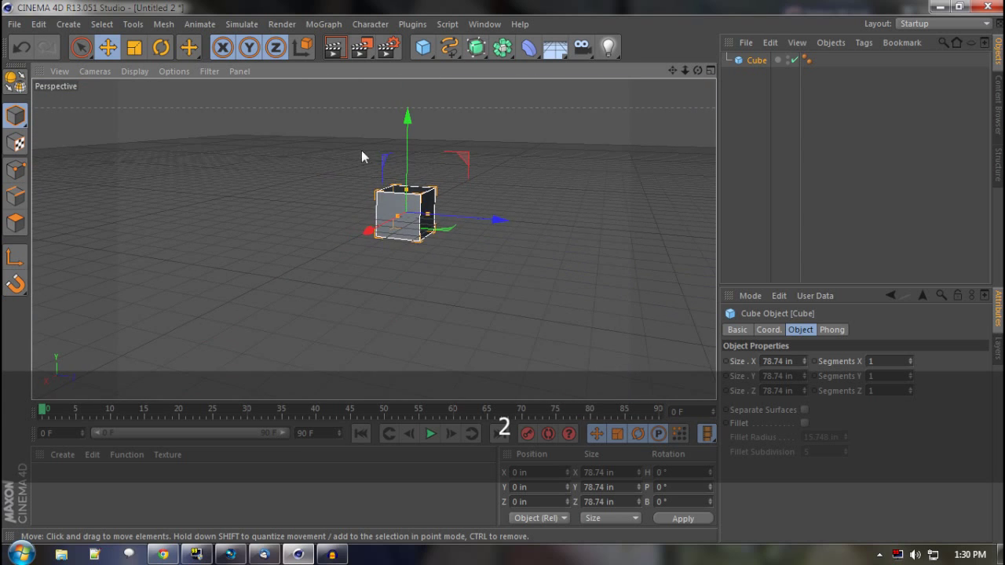
pyautogui.moveTo(361, 156); pyautogui.dragTo(553, 165)
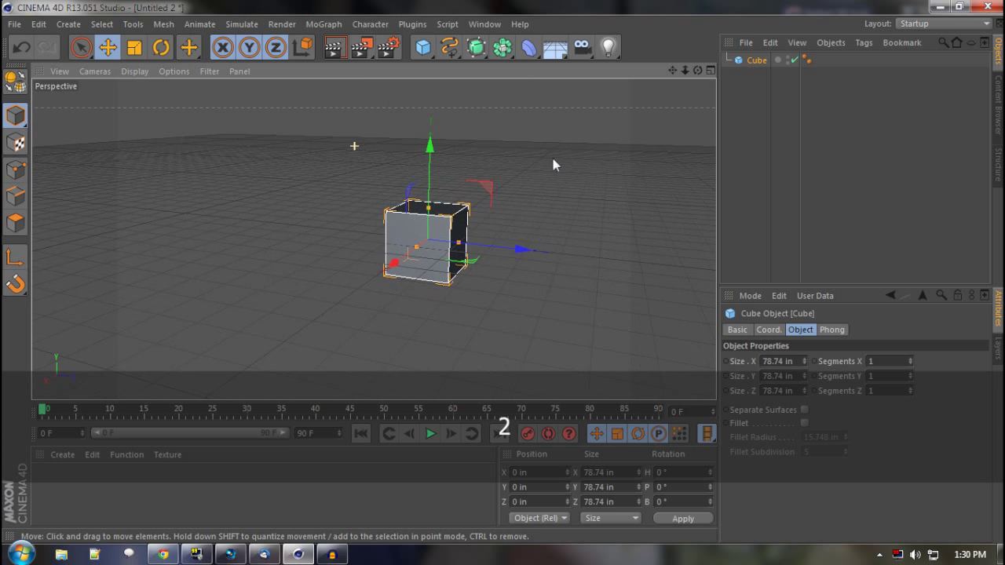
pyautogui.press('3')
pyautogui.moveTo(540, 201); pyautogui.dragTo(119, 238)
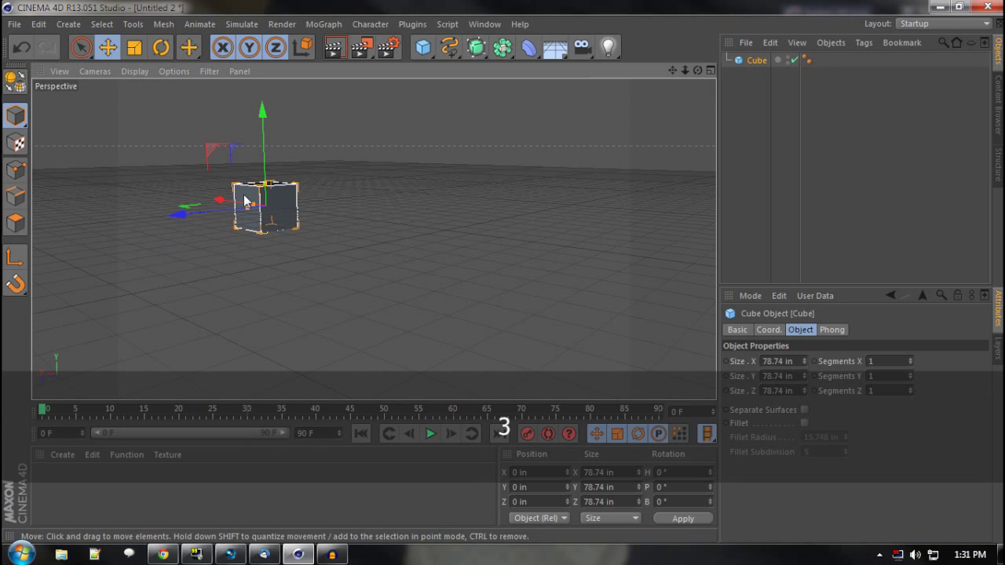
pyautogui.moveTo(245, 201); pyautogui.dragTo(607, 202)
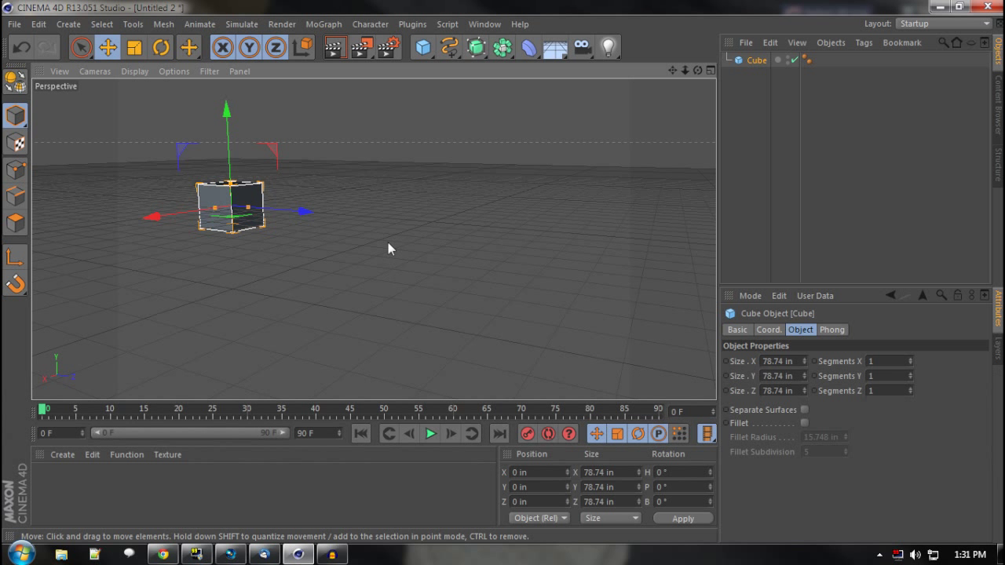
pyautogui.moveTo(389, 248)
pyautogui.mouseDown()
pyautogui.moveTo(213, 246)
pyautogui.moveTo(497, 251)
pyautogui.moveTo(215, 263)
pyautogui.moveTo(455, 254)
pyautogui.moveTo(47, 243)
pyautogui.moveTo(373, 243)
pyautogui.mouseUp()
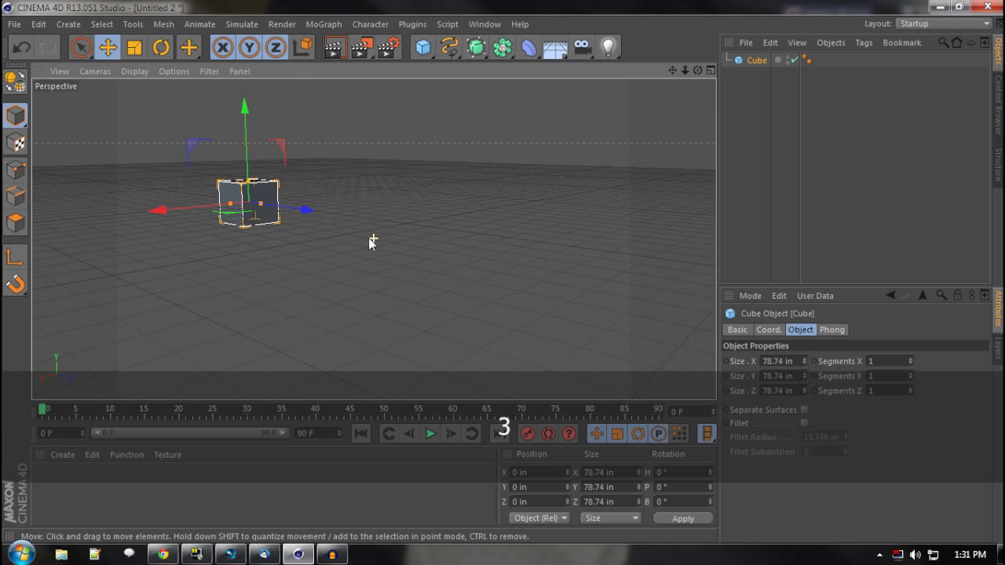
pyautogui.moveTo(255, 202); pyautogui.dragTo(632, 252)
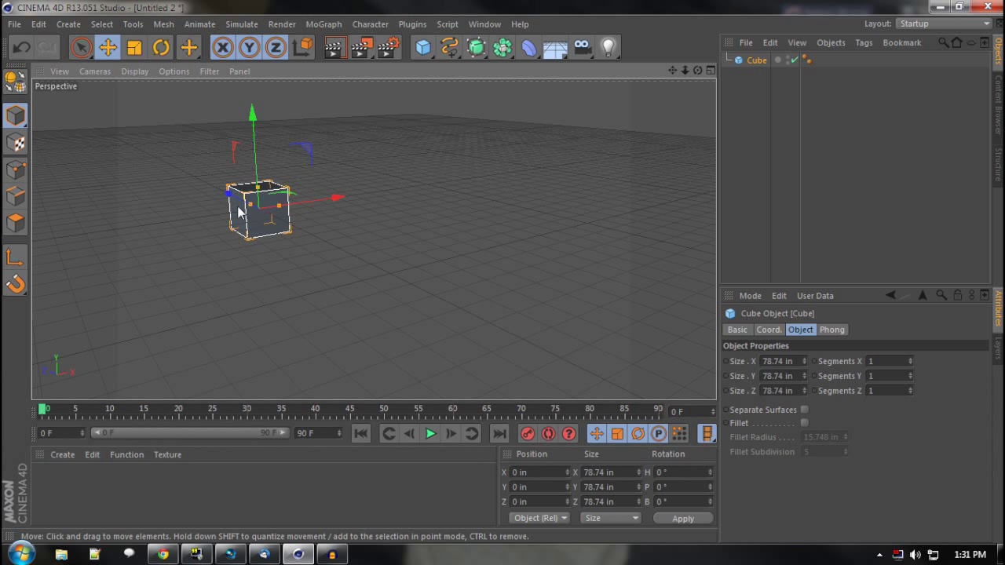
pyautogui.moveTo(239, 210); pyautogui.dragTo(369, 236)
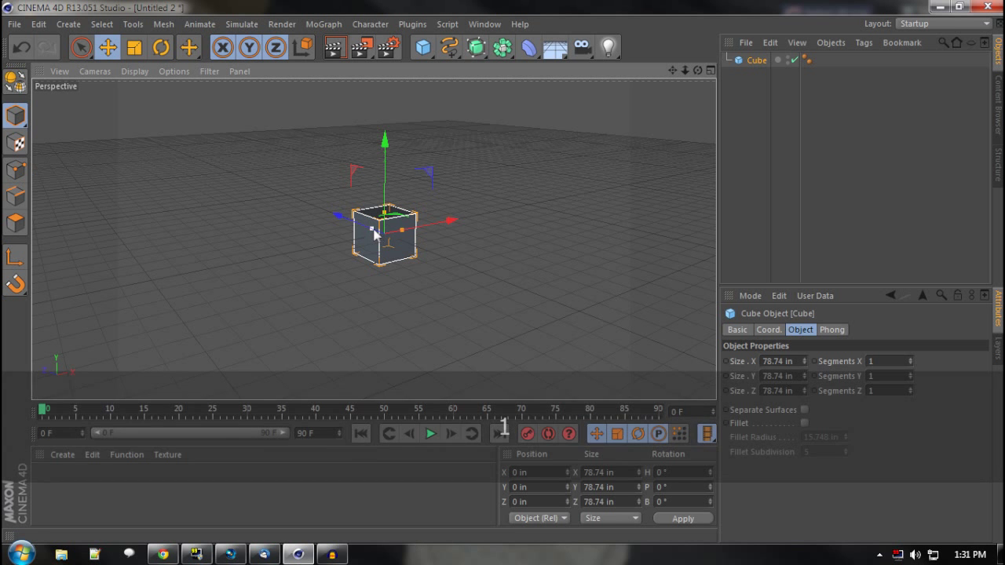
pyautogui.moveTo(370, 226); pyautogui.dragTo(325, 227)
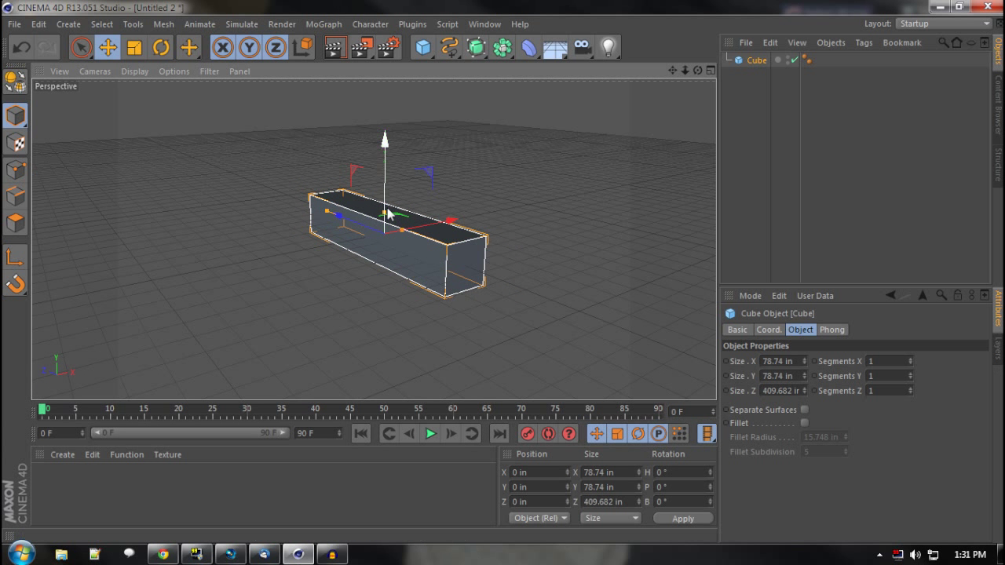
# Step: Resize the box to about 196 × 309 in in X and Y and raise its segment count
pyautogui.moveTo(385, 212); pyautogui.dragTo(393, 179)
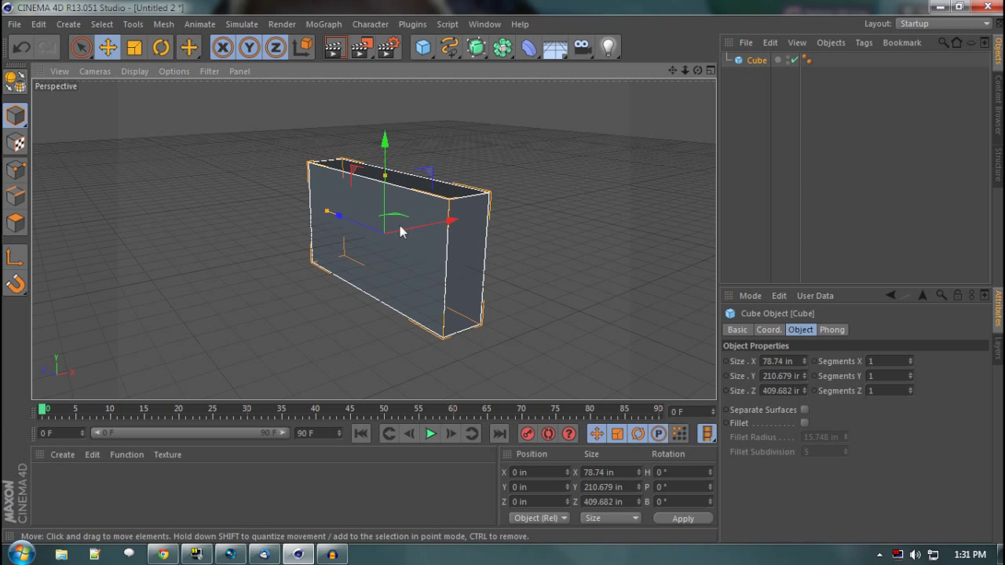
pyautogui.moveTo(403, 228); pyautogui.dragTo(439, 222)
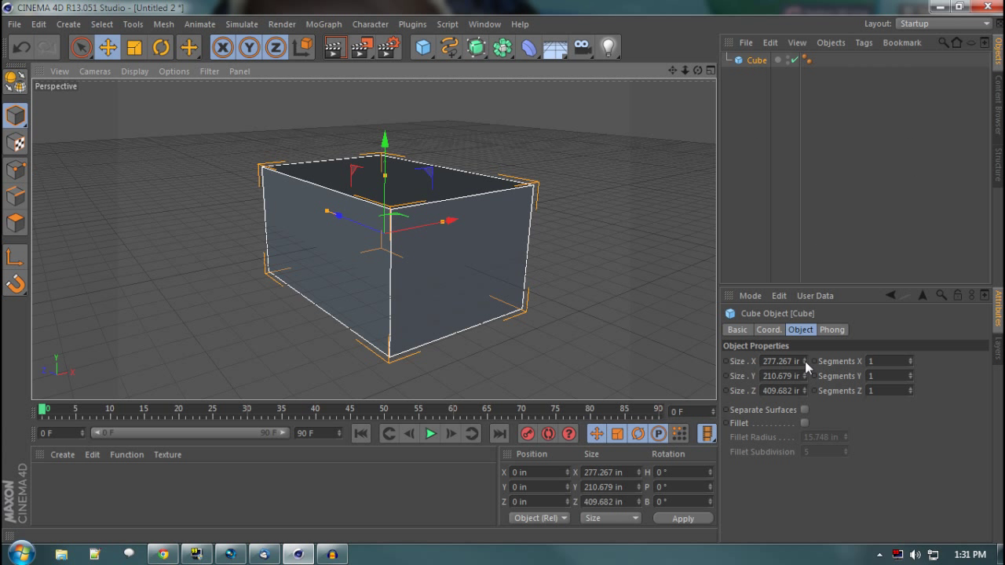
pyautogui.moveTo(805, 361); pyautogui.dragTo(803, 373)
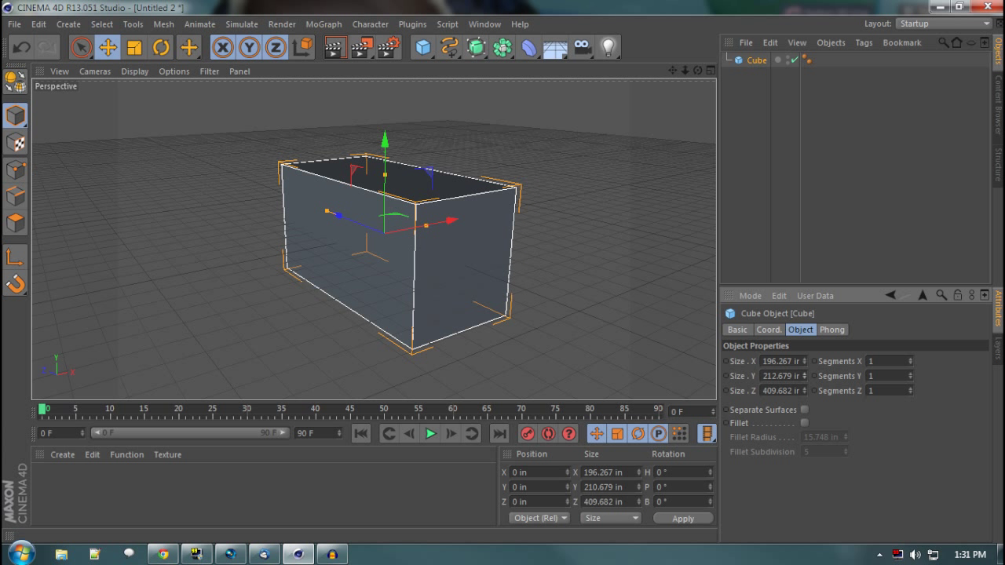
pyautogui.moveTo(803, 377); pyautogui.dragTo(803, 376)
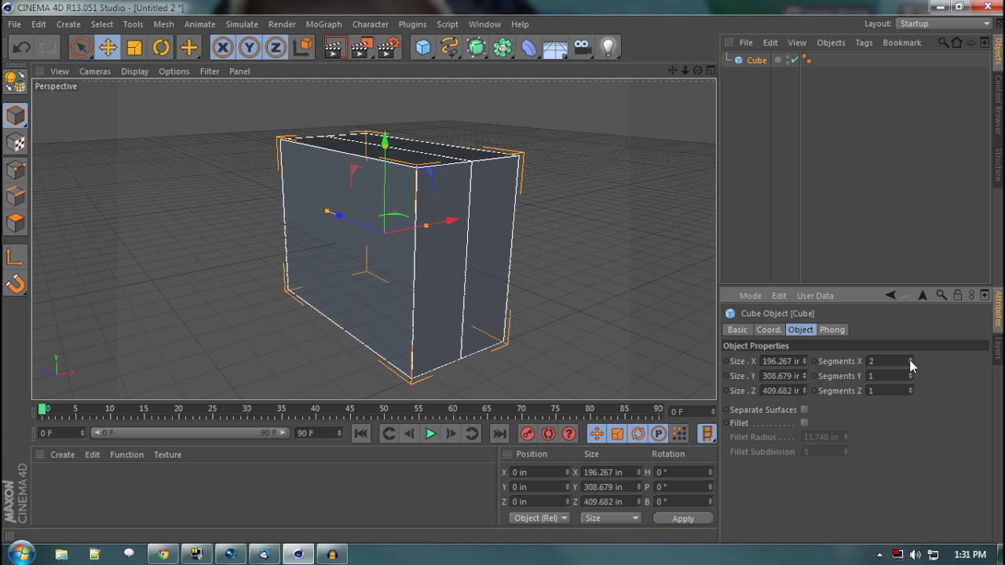
pyautogui.moveTo(909, 360); pyautogui.dragTo(910, 393)
# Step: Enable Fillet with subdivision 9 and a 25.748 in radius
pyautogui.click(804, 422)
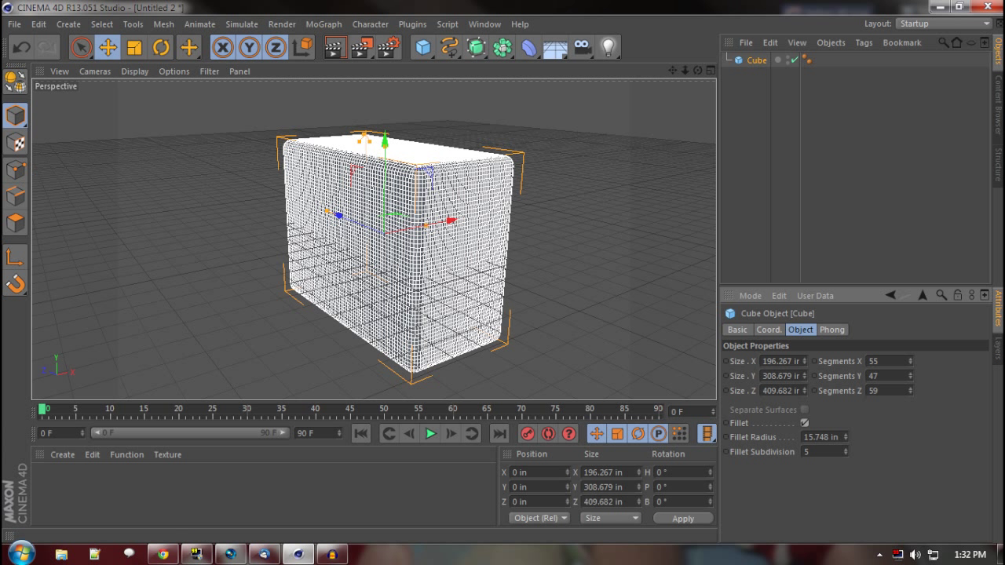
pyautogui.click(846, 449)
pyautogui.click(846, 448)
pyautogui.click(846, 449)
pyautogui.click(846, 448)
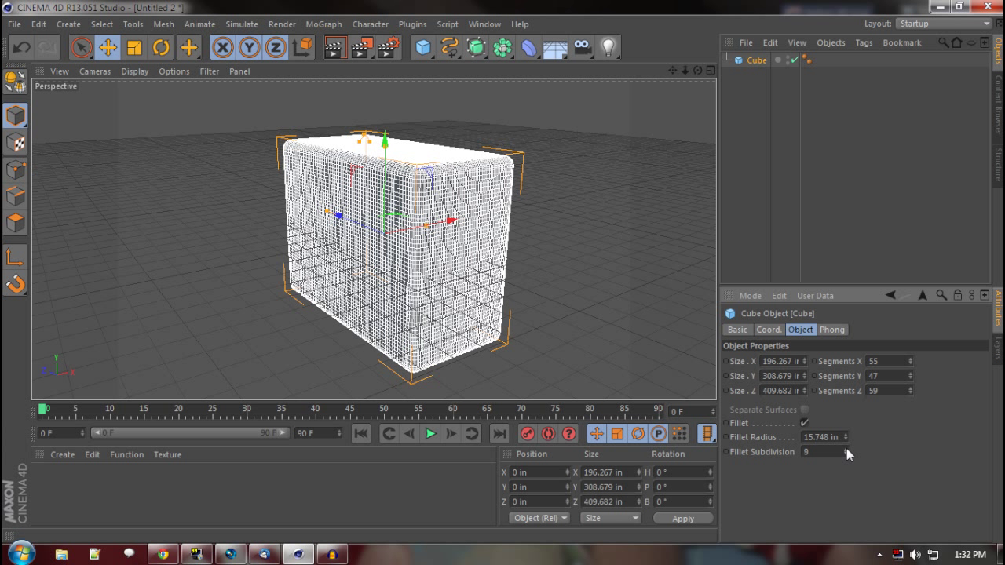
pyautogui.click(846, 434)
pyautogui.click(846, 434)
pyautogui.click(846, 434)
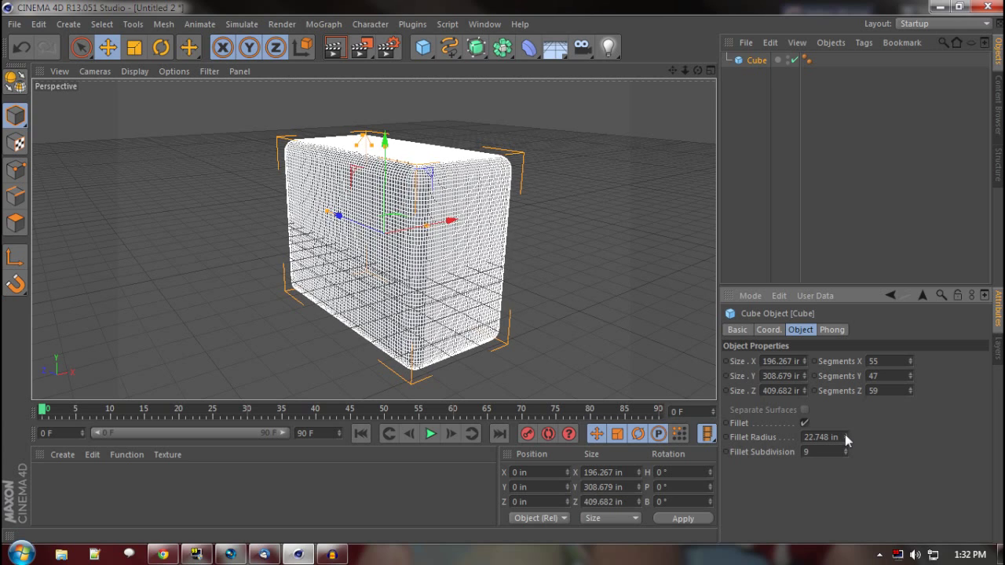
pyautogui.click(846, 434)
pyautogui.click(846, 434)
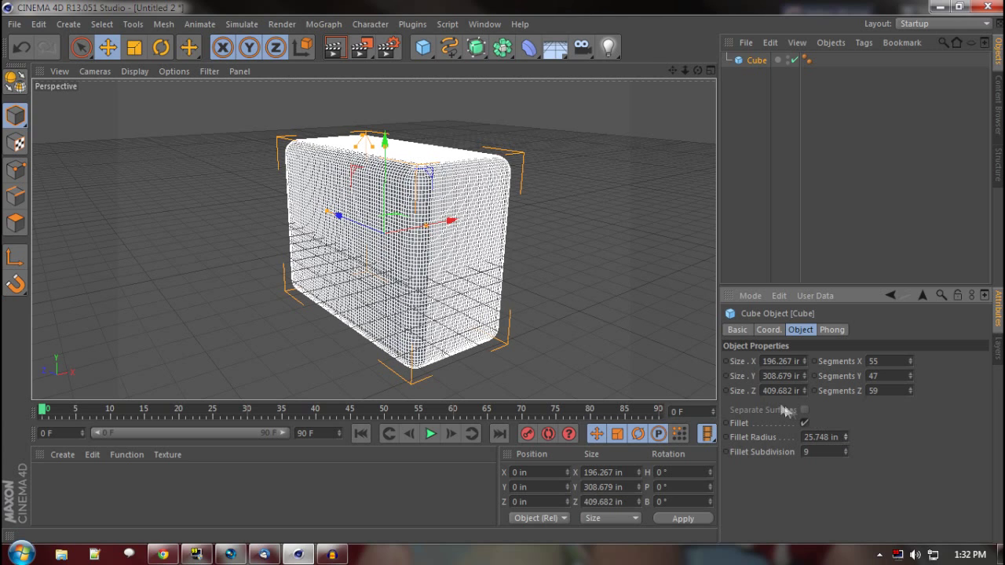
# Step: Rotate the box upright in Coordinates with H 63° and P 90°
pyautogui.click(769, 331)
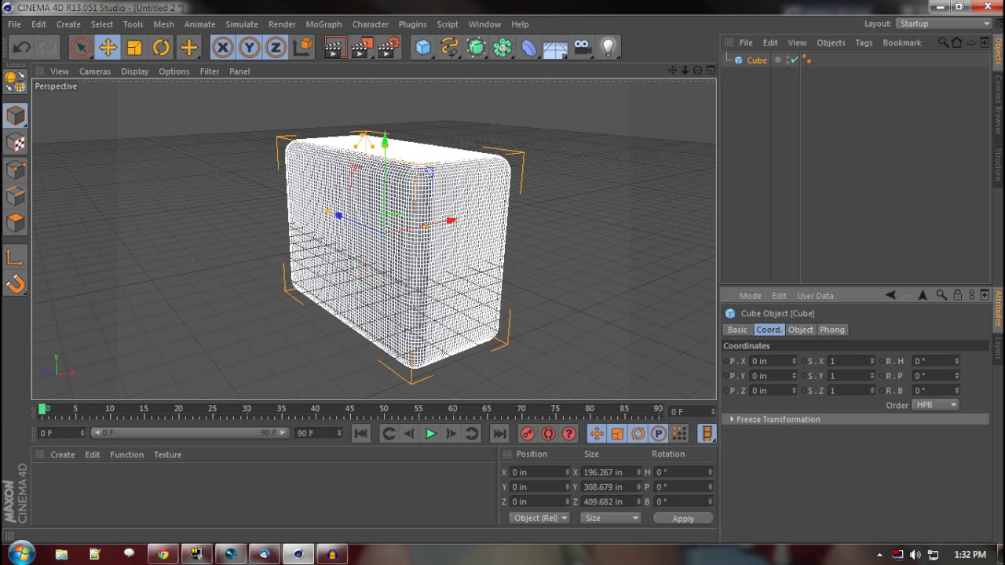
pyautogui.moveTo(959, 361)
pyautogui.mouseDown()
pyautogui.moveTo(957, 379)
pyautogui.moveTo(954, 369)
pyautogui.mouseUp()
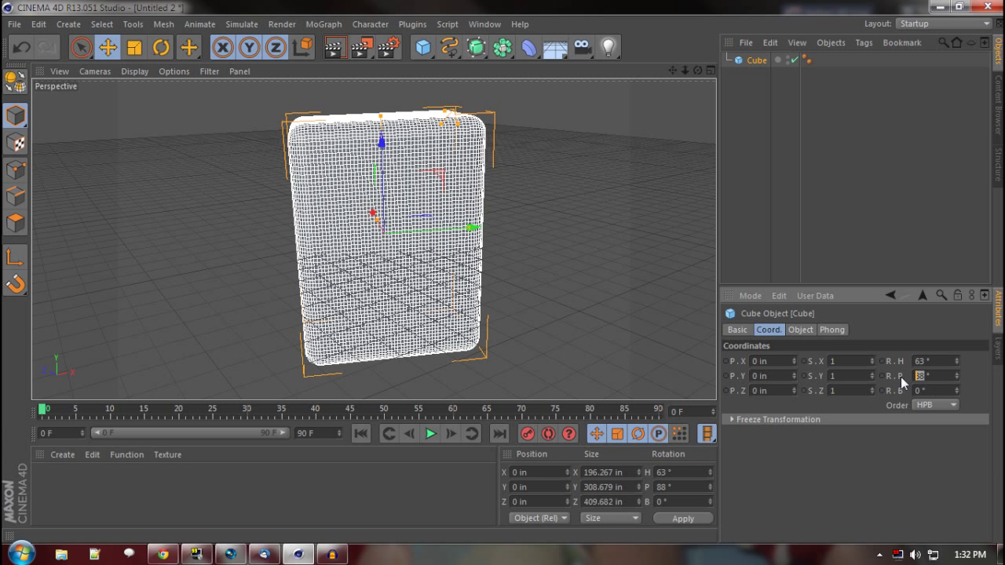
pyautogui.write('90')
pyautogui.press('Return')
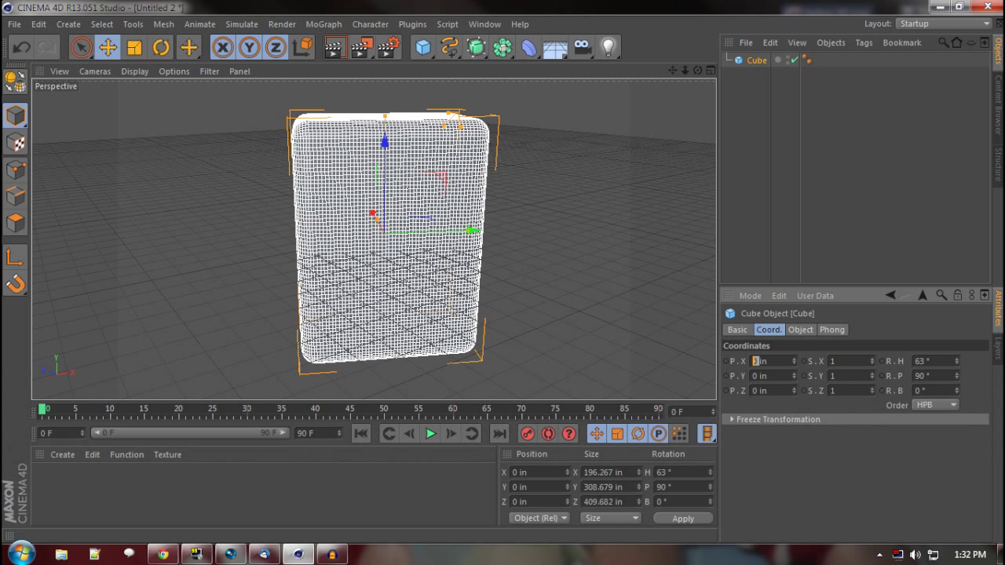
# Step: Position the box at X 20 in after trying larger X offsets like 150 in
pyautogui.write('20')
pyautogui.press('Return')
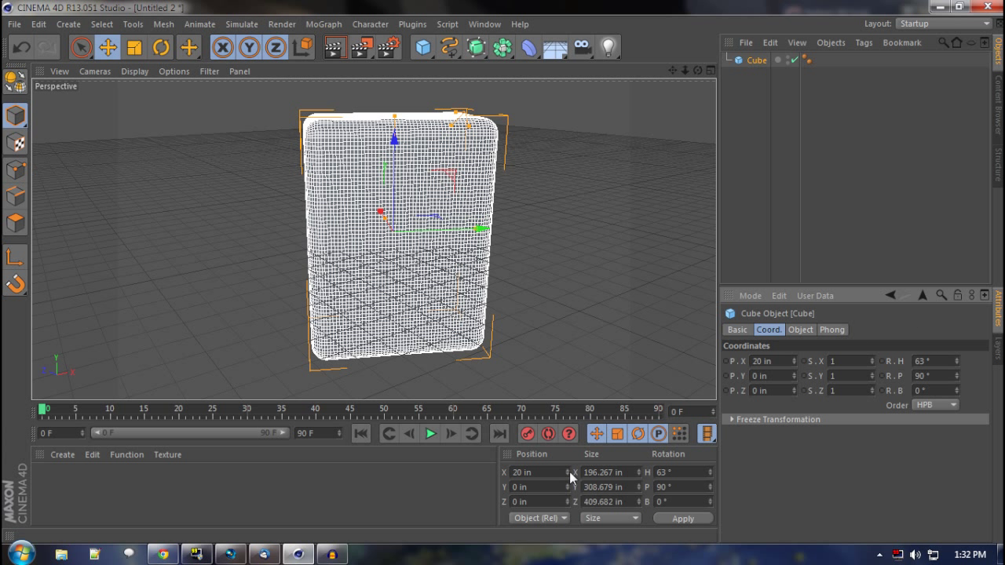
pyautogui.moveTo(570, 476); pyautogui.dragTo(570, 474)
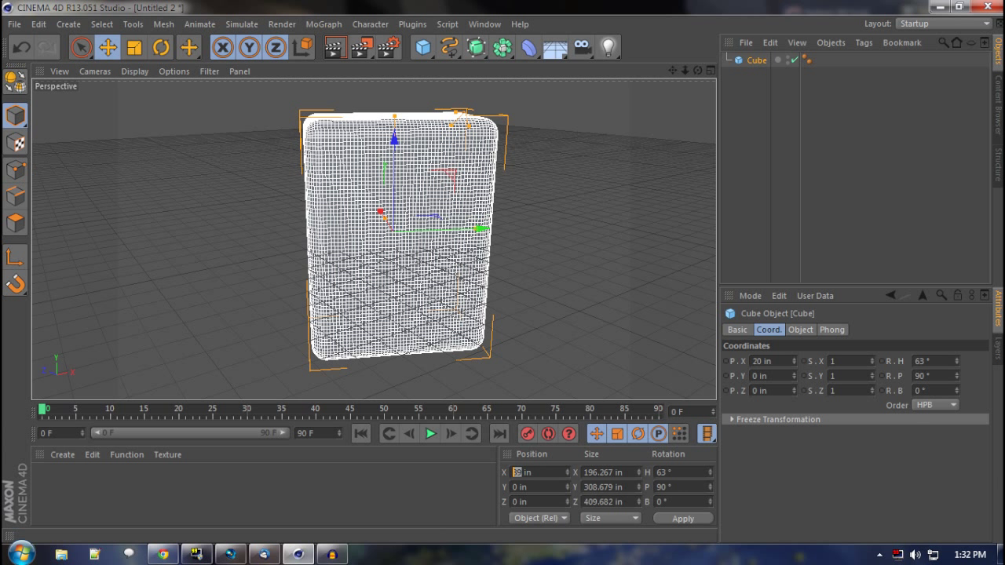
pyautogui.write('15')
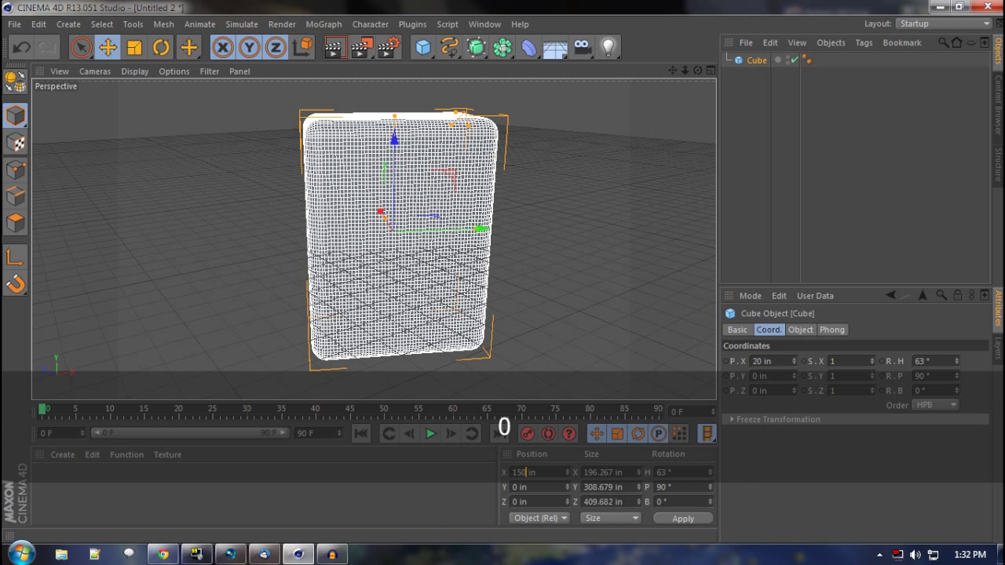
pyautogui.write('0')
pyautogui.click(483, 495)
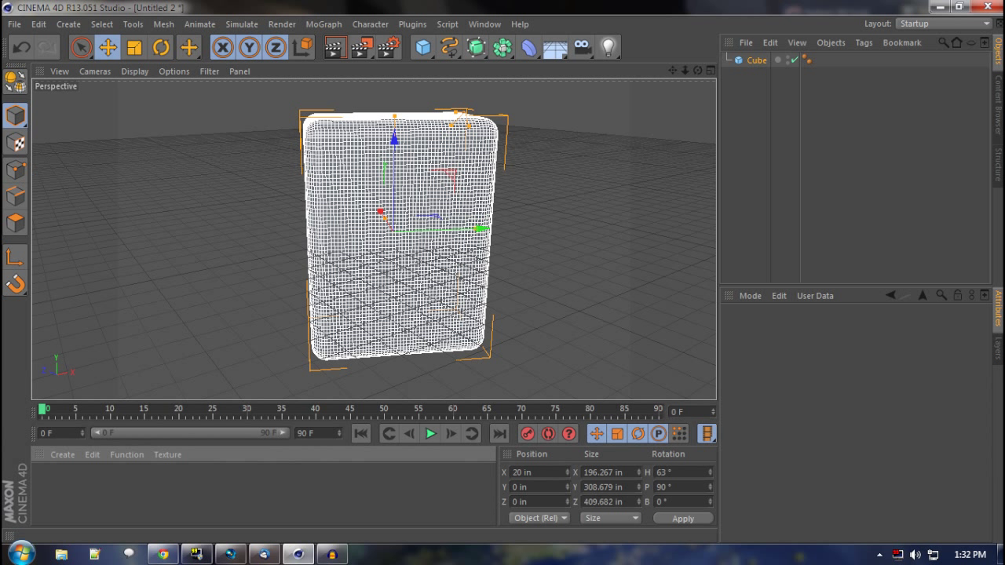
pyautogui.write('15')
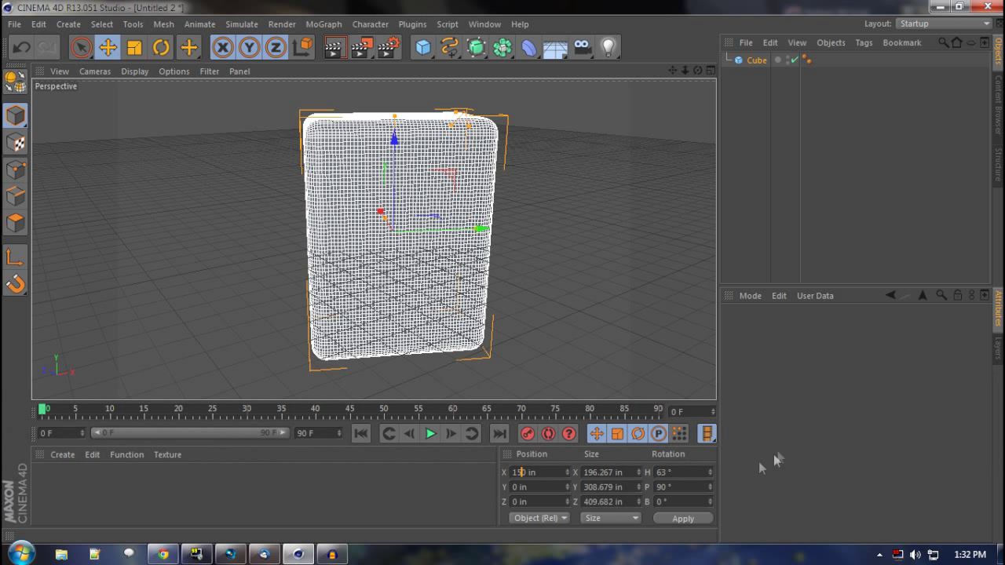
pyautogui.click(787, 435)
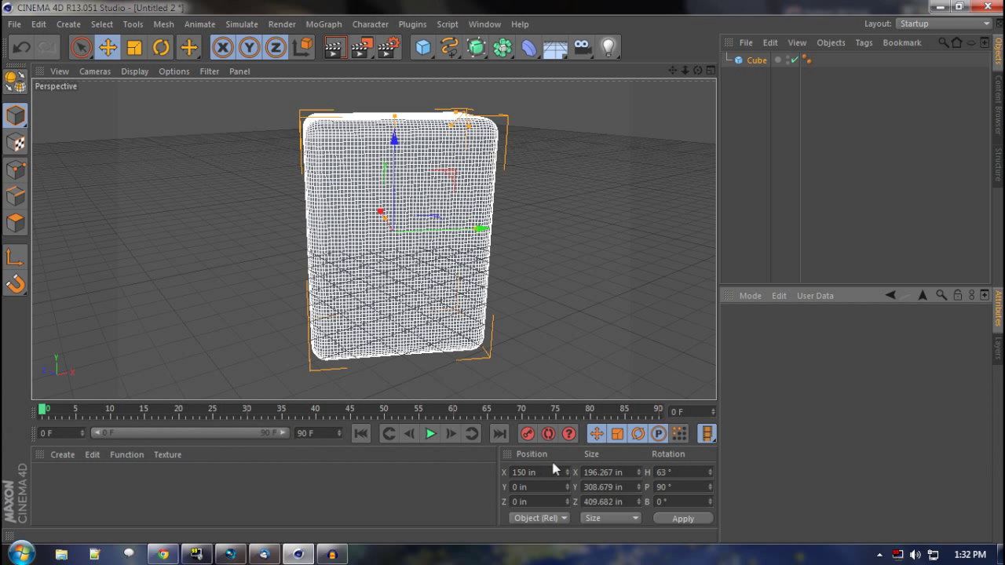
pyautogui.click(682, 518)
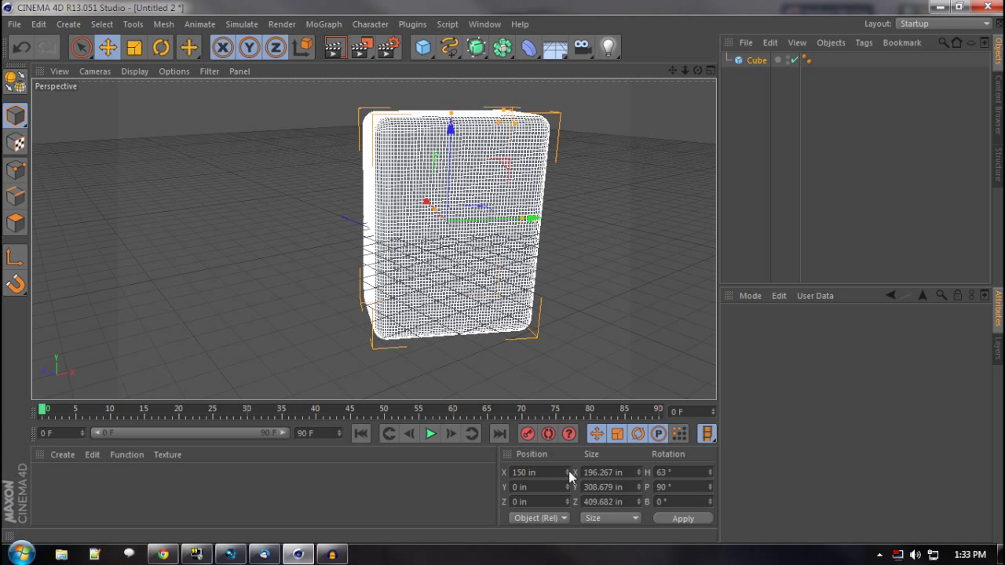
pyautogui.click(672, 518)
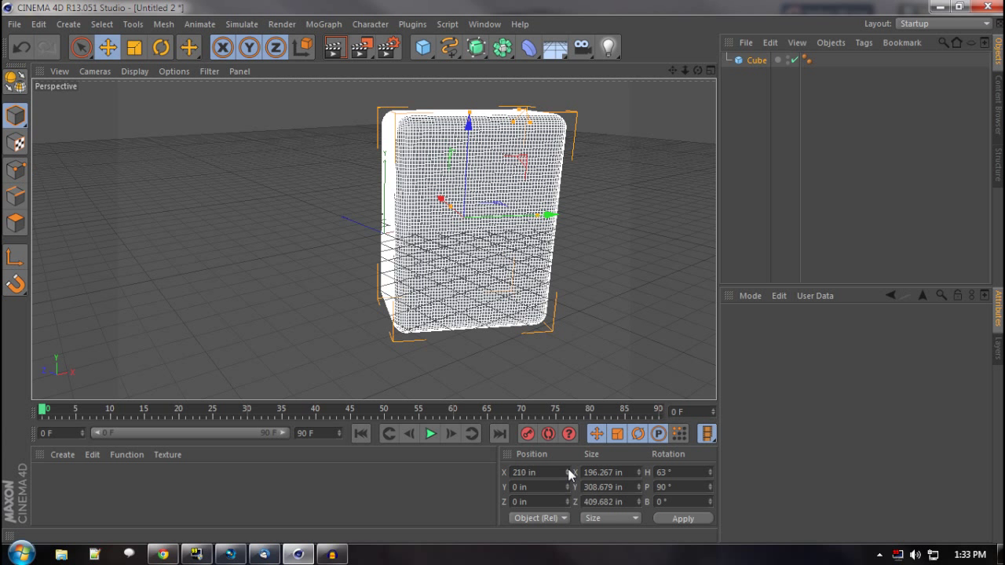
pyautogui.click(672, 518)
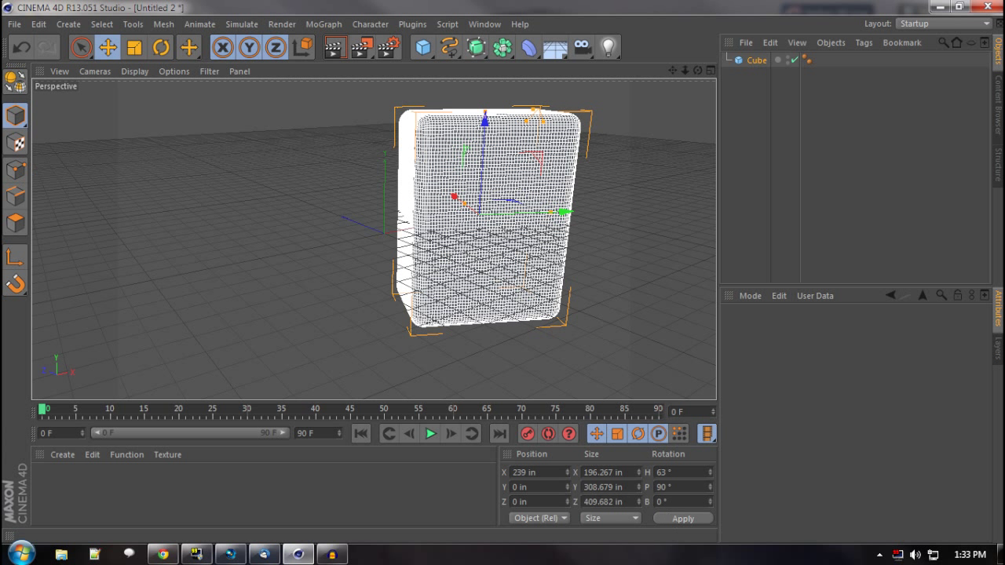
pyautogui.write('20')
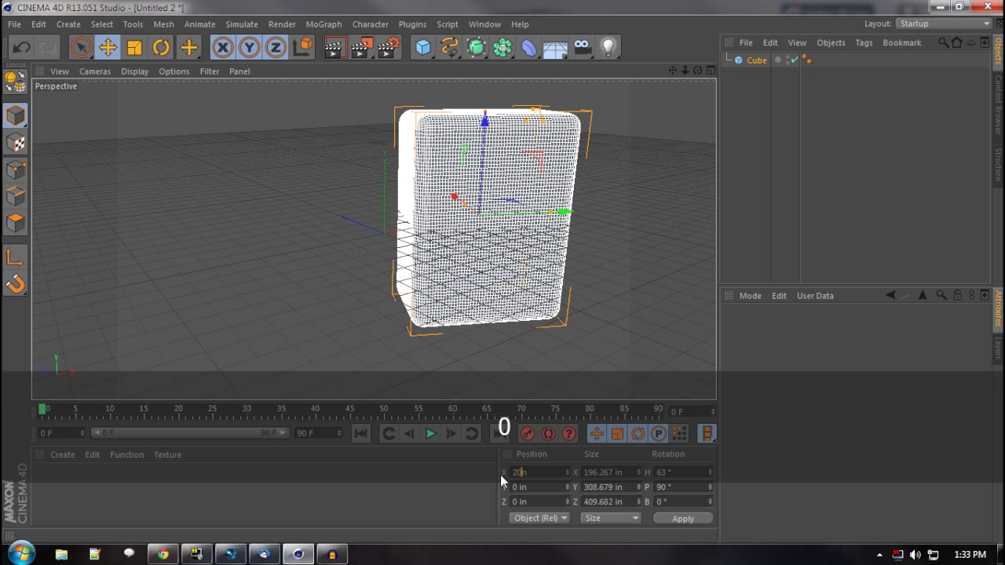
pyautogui.press('Delete')
pyautogui.press('Delete')
pyautogui.press('Delete')
pyautogui.click(664, 518)
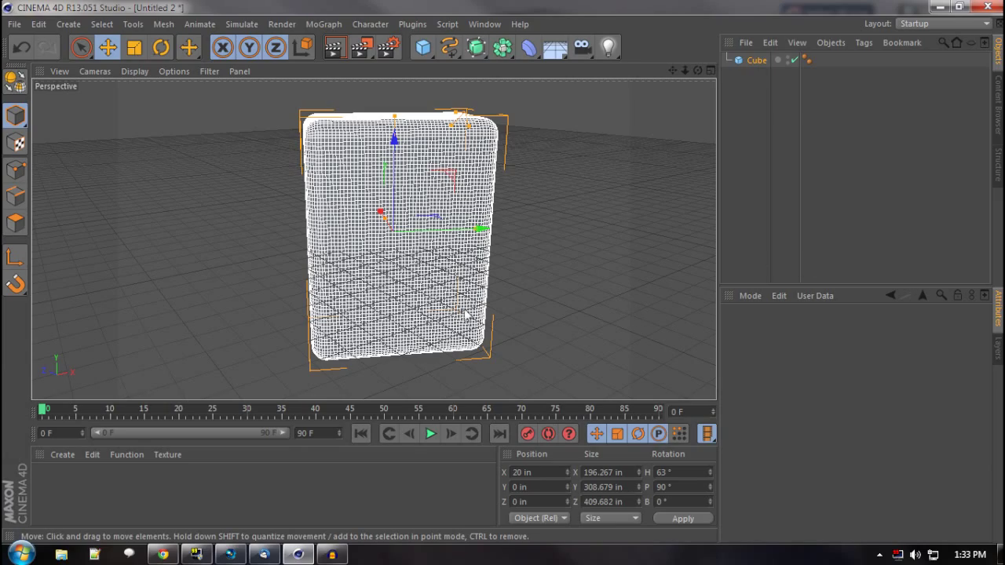
# Step: Duplicate Cube with Ctrl+C/Ctrl+V and move Cube.1 sideways beside the original
pyautogui.press('3')
pyautogui.moveTo(402, 308)
pyautogui.mouseDown()
pyautogui.moveTo(668, 298)
pyautogui.moveTo(392, 298)
pyautogui.mouseUp()
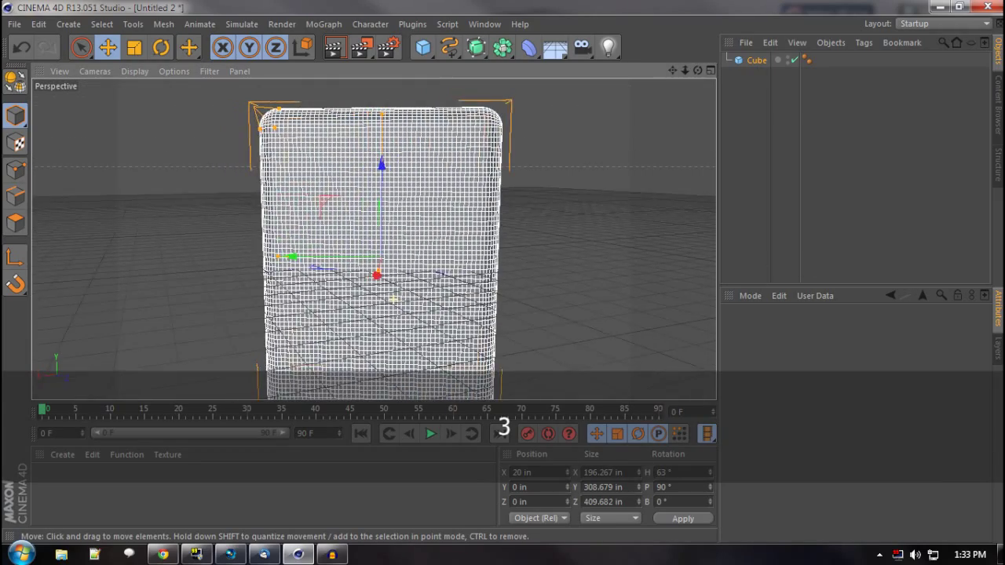
pyautogui.moveTo(393, 299); pyautogui.dragTo(651, 283)
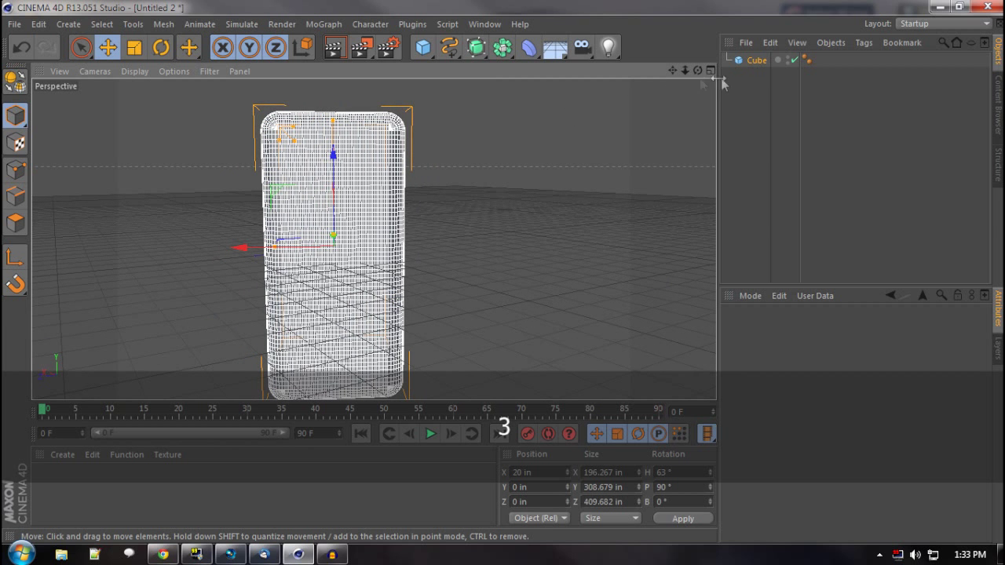
pyautogui.click(759, 62)
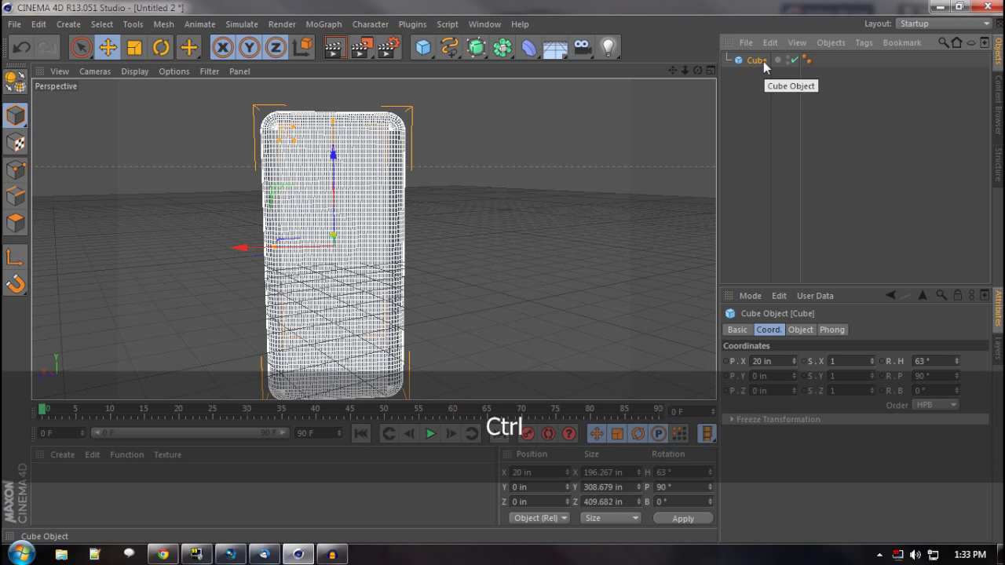
pyautogui.hotkey('ctrl', 'c')
pyautogui.hotkey('ctrl', 'v')
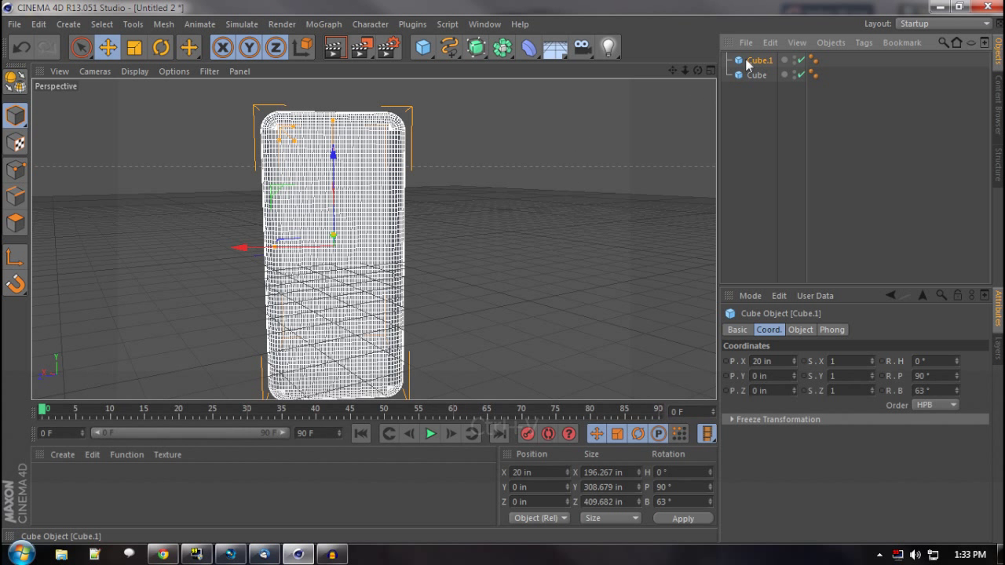
pyautogui.moveTo(243, 247); pyautogui.dragTo(406, 250)
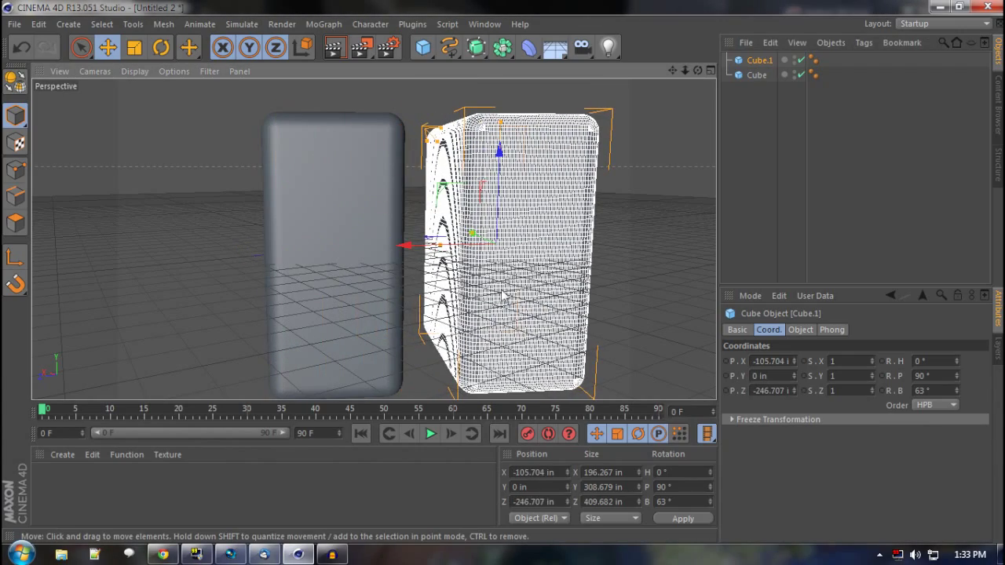
pyautogui.moveTo(503, 295); pyautogui.dragTo(469, 308)
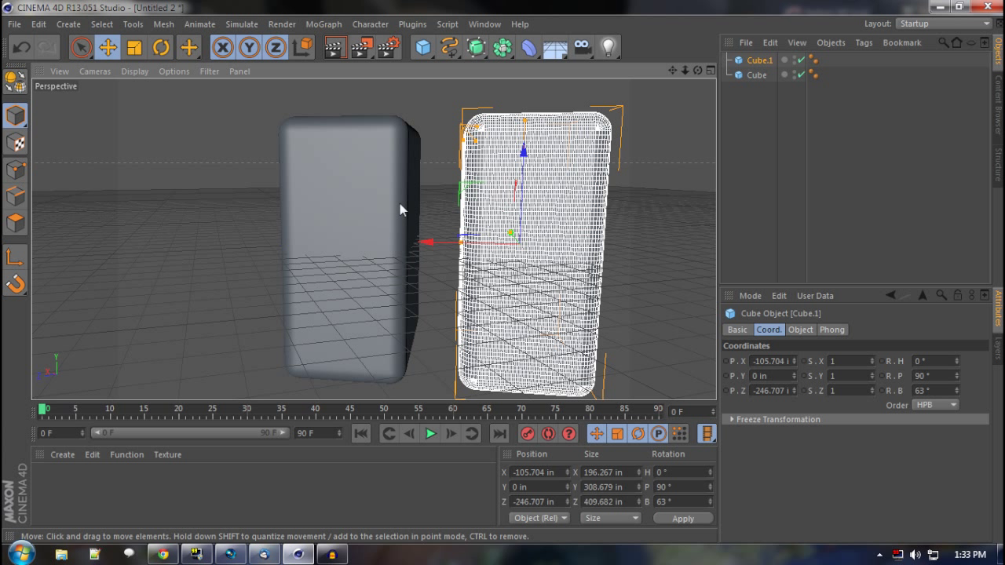
# Step: Render the active view of both boxes, then re-render from a new orbited angle
pyautogui.click(335, 51)
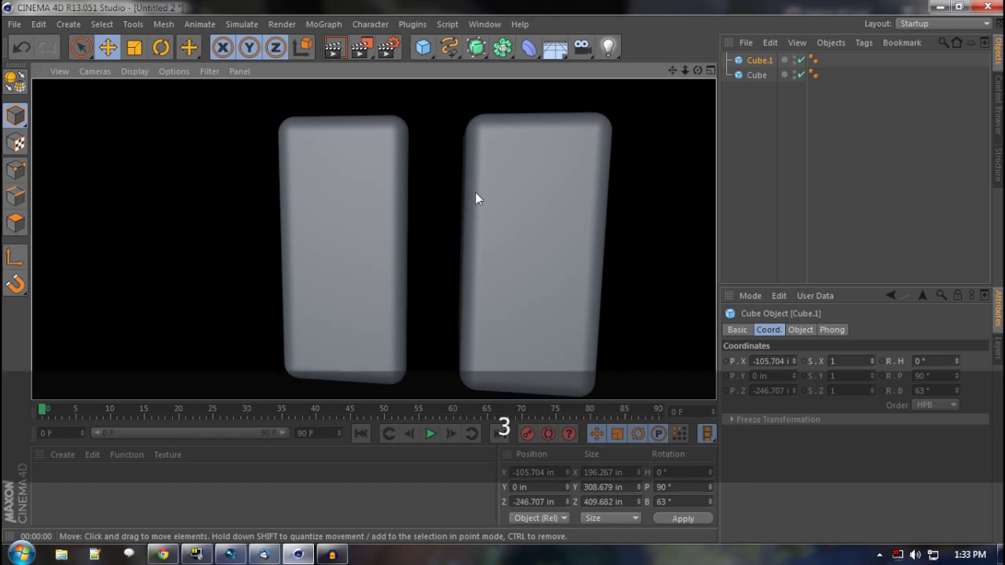
pyautogui.click(476, 197)
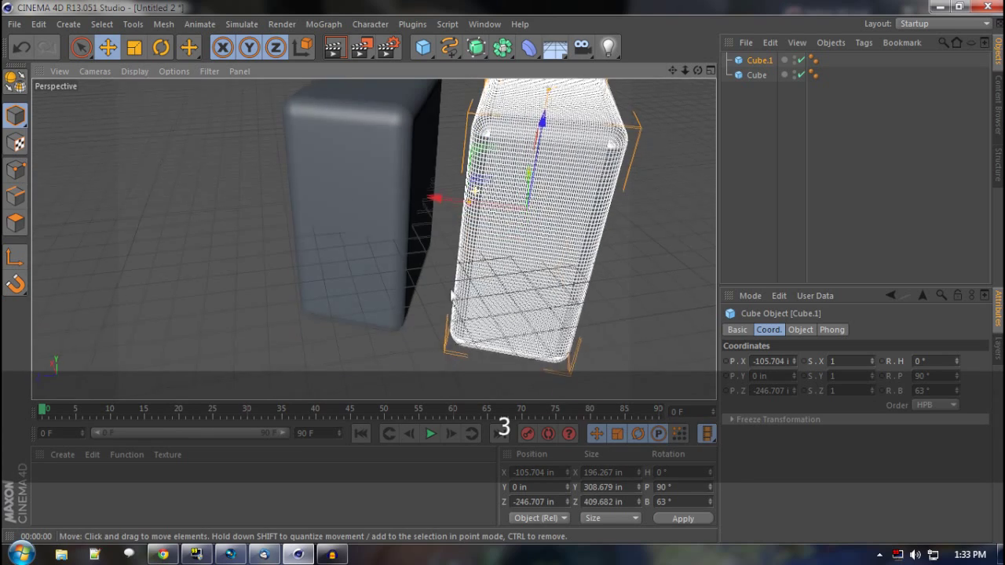
pyautogui.click(335, 50)
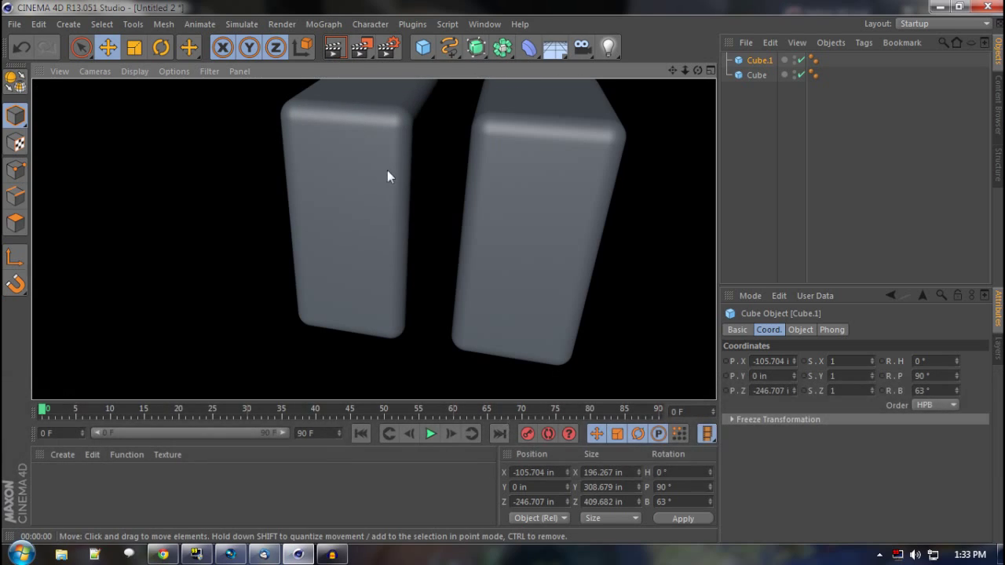
pyautogui.moveTo(387, 176); pyautogui.dragTo(304, 149)
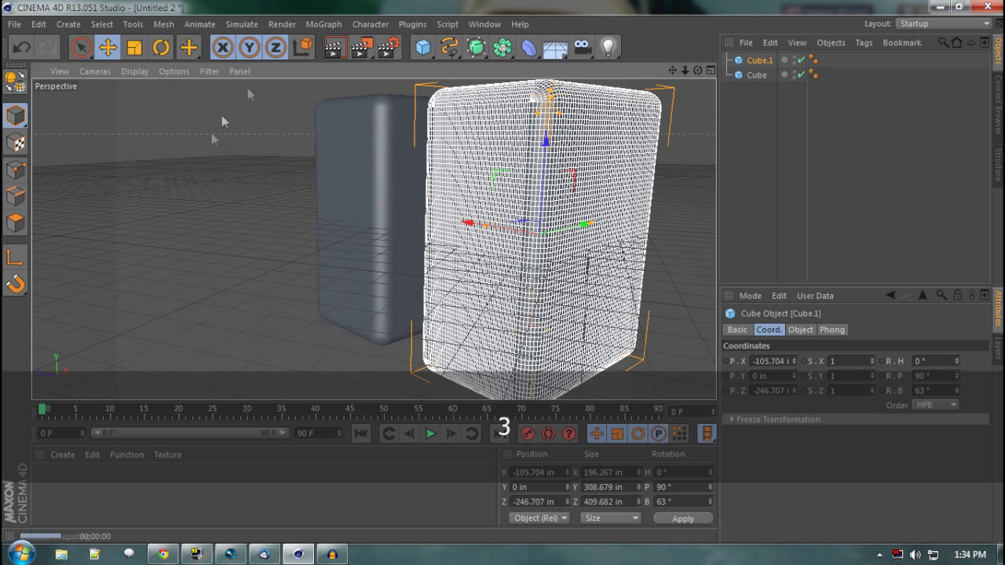
pyautogui.hotkey('ctrl', 'r')
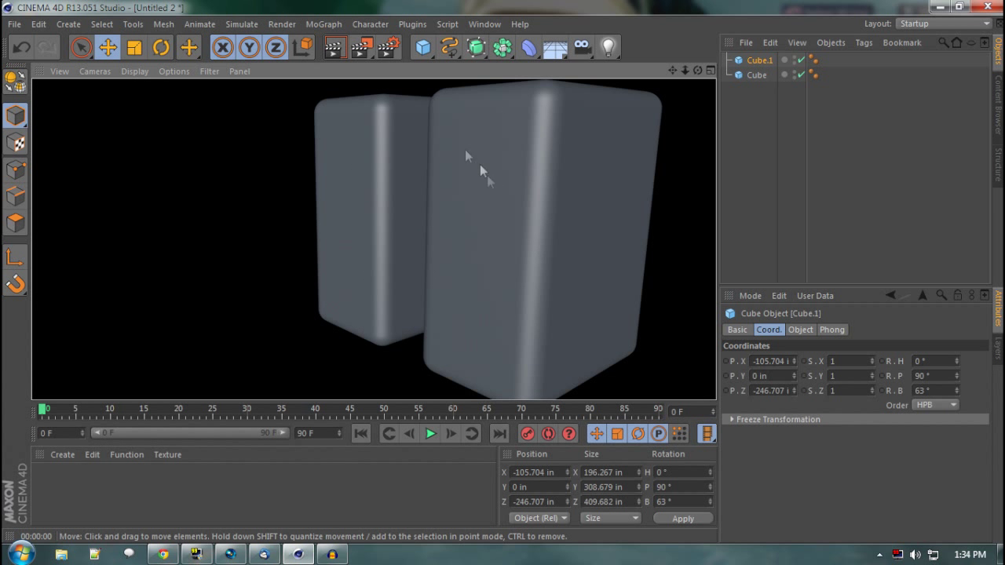
# Step: Load the Plastic-Glossy-blue preset from Visualize > Materials > Miscellaneous into the Material Manager
pyautogui.click(61, 456)
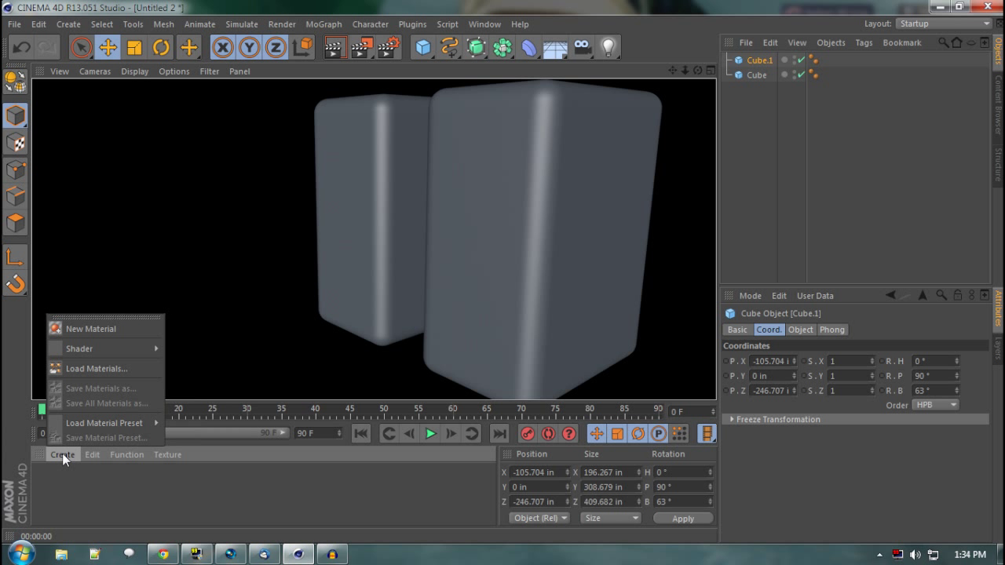
pyautogui.moveTo(66, 424)
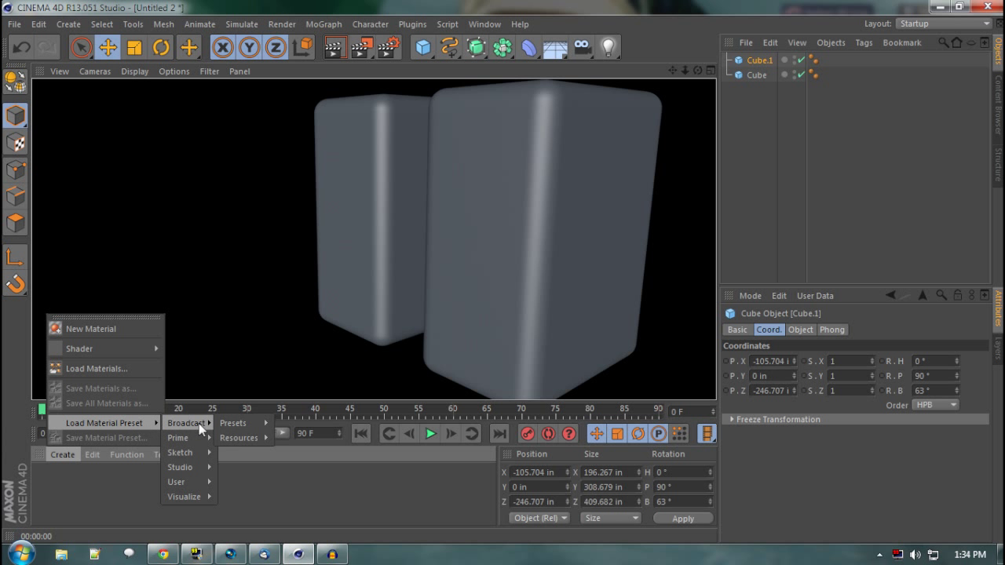
pyautogui.moveTo(203, 498)
pyautogui.moveTo(240, 497)
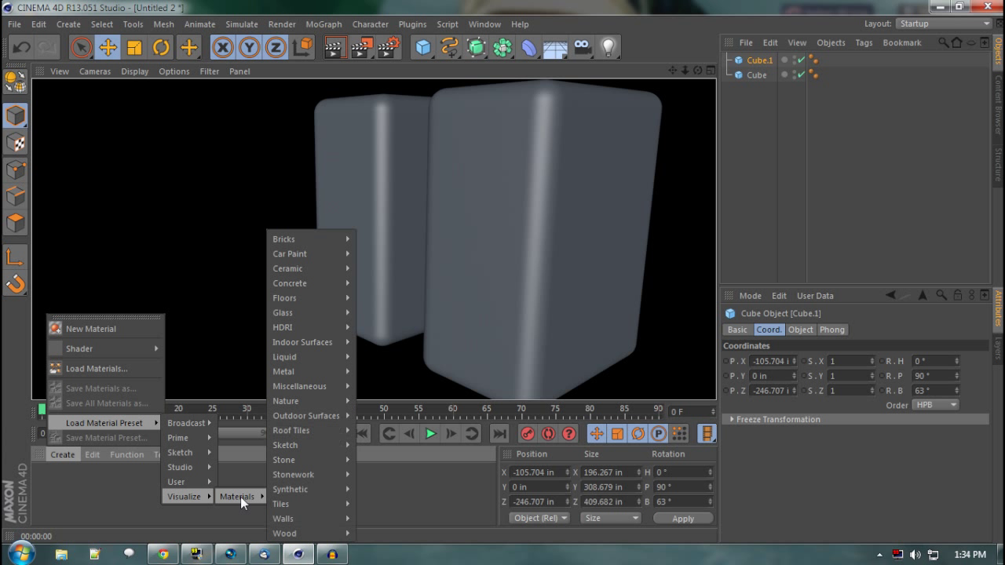
pyautogui.moveTo(297, 506)
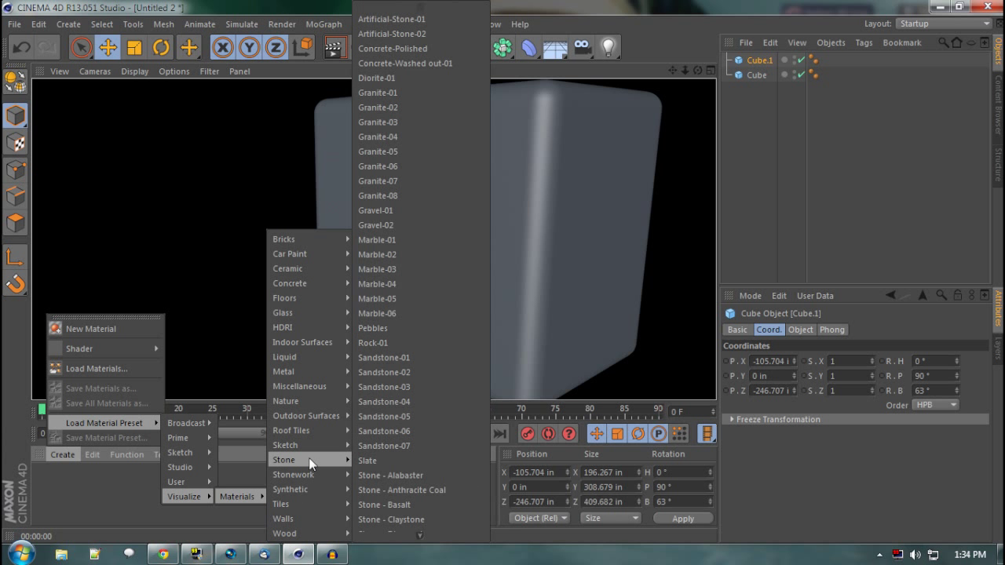
pyautogui.moveTo(316, 431)
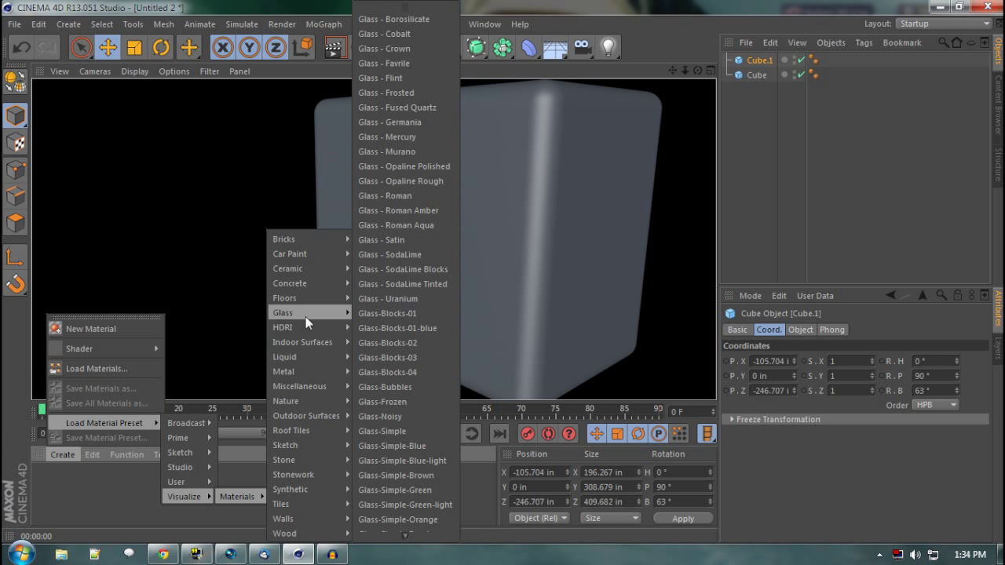
pyautogui.moveTo(308, 305)
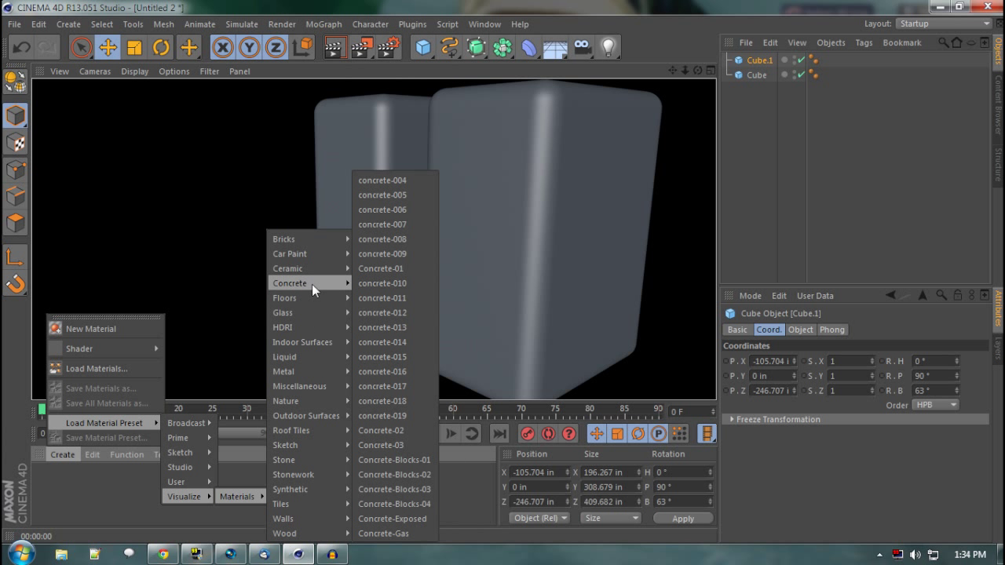
pyautogui.moveTo(322, 255)
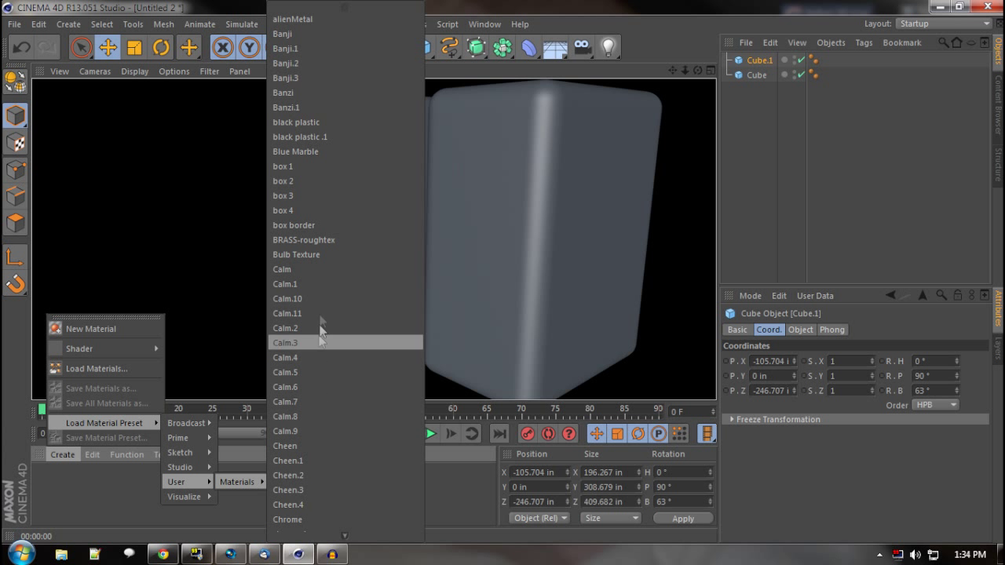
pyautogui.scroll(-8, 336, 509)
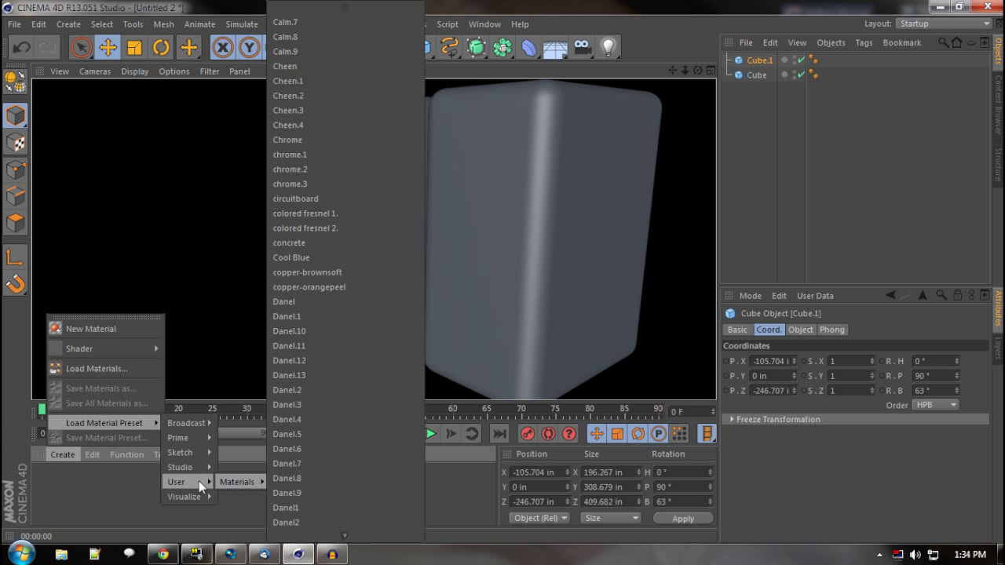
pyautogui.moveTo(185, 467)
pyautogui.moveTo(235, 468)
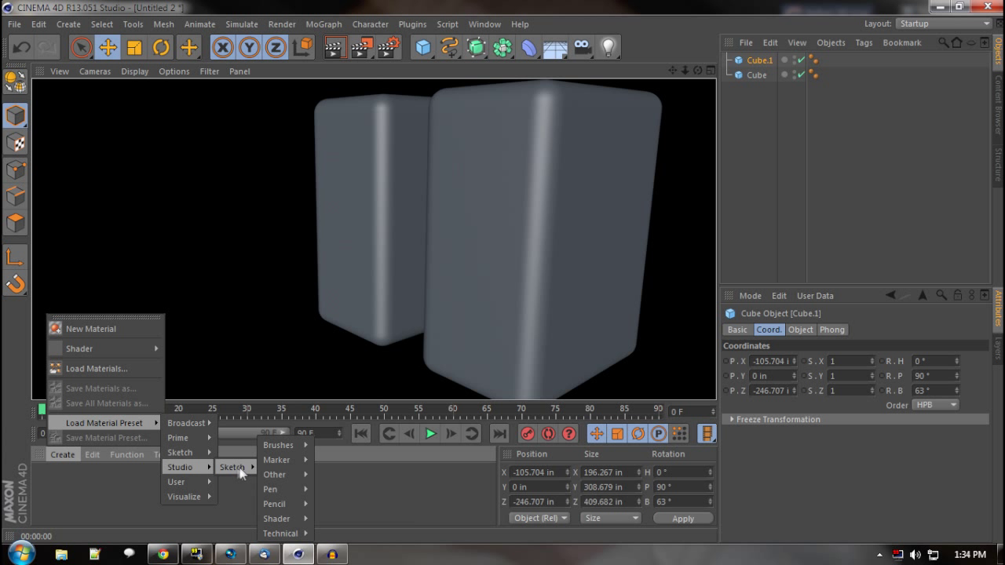
pyautogui.moveTo(284, 474)
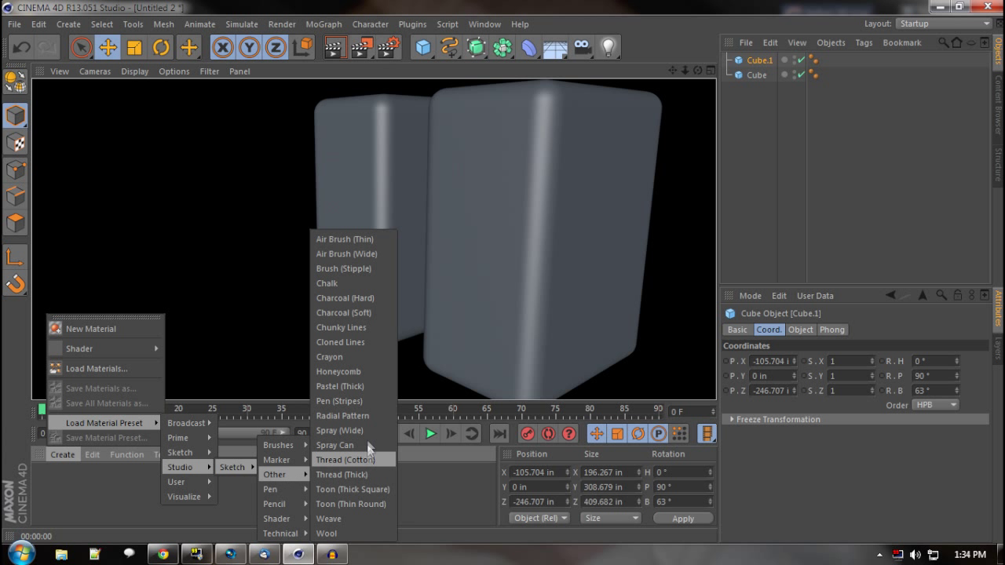
pyautogui.moveTo(288, 445)
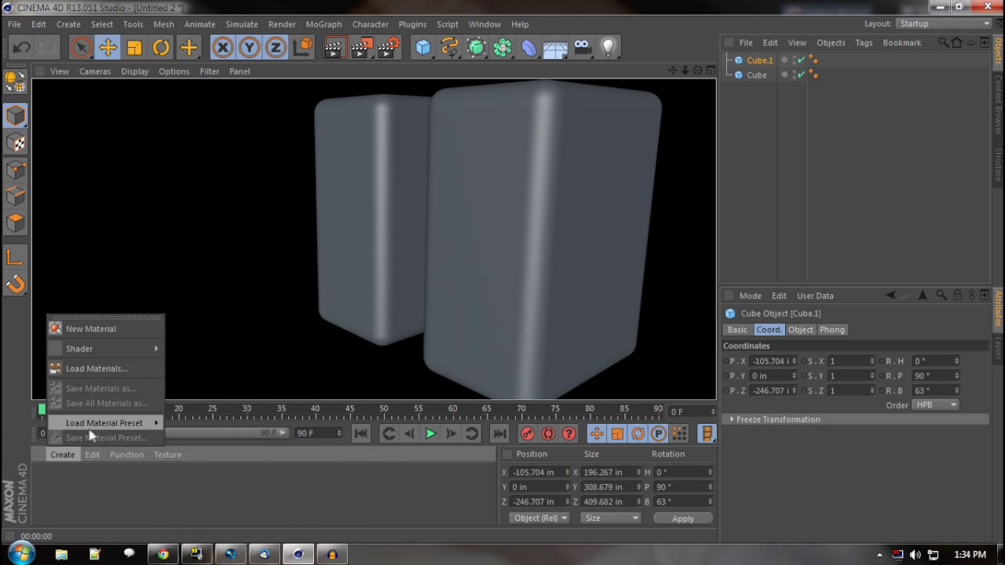
pyautogui.moveTo(103, 423)
pyautogui.moveTo(183, 440)
pyautogui.moveTo(238, 440)
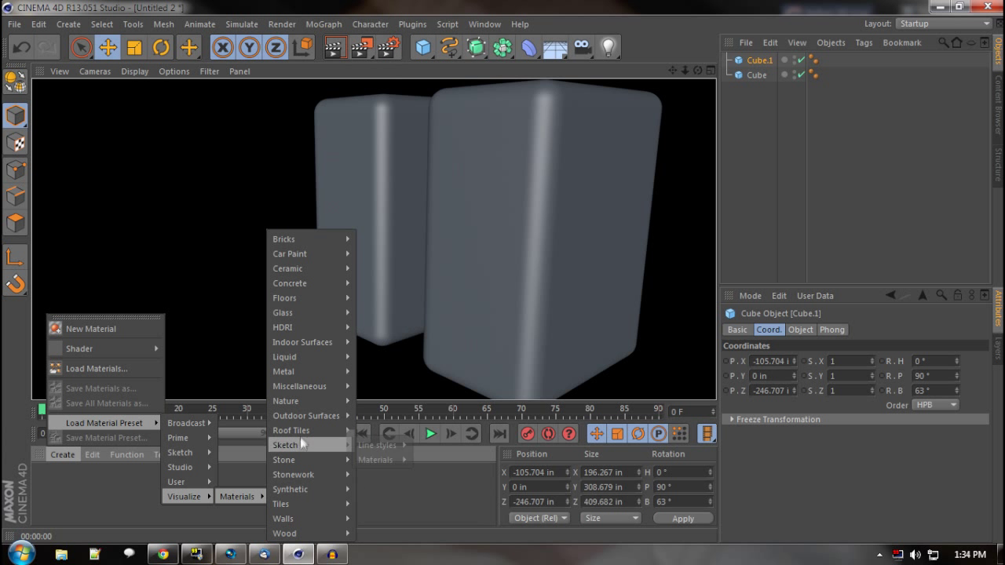
pyautogui.moveTo(304, 388)
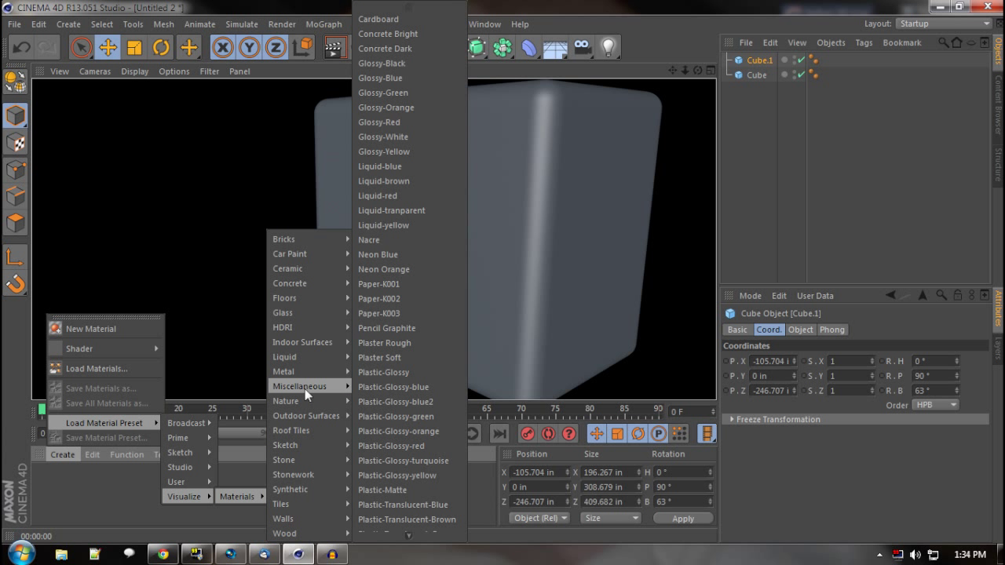
pyautogui.click(421, 388)
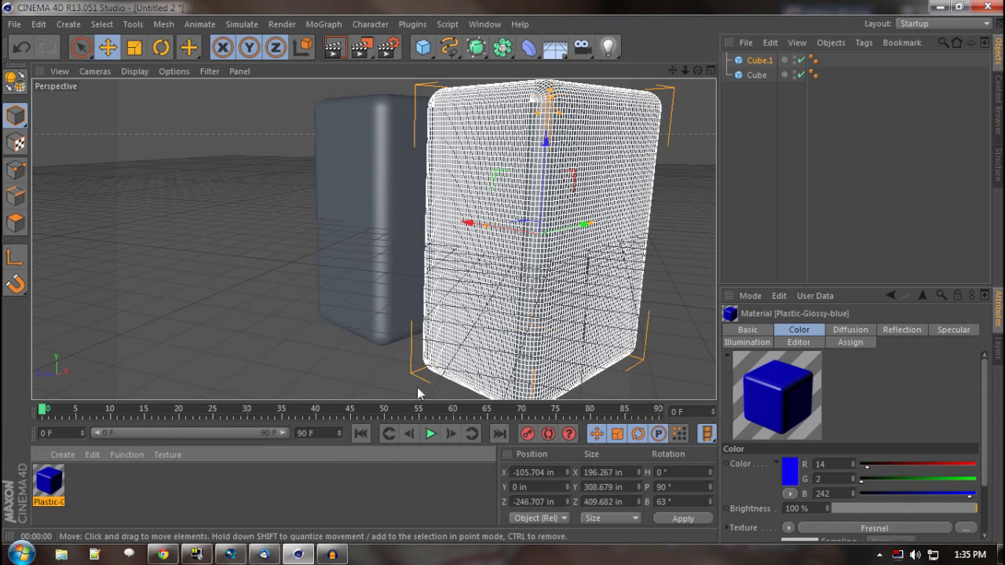
# Step: Apply the Plastic-Glossy-blue material to Cube.1 and render the view to check the blue box
pyautogui.moveTo(50, 489); pyautogui.dragTo(462, 260)
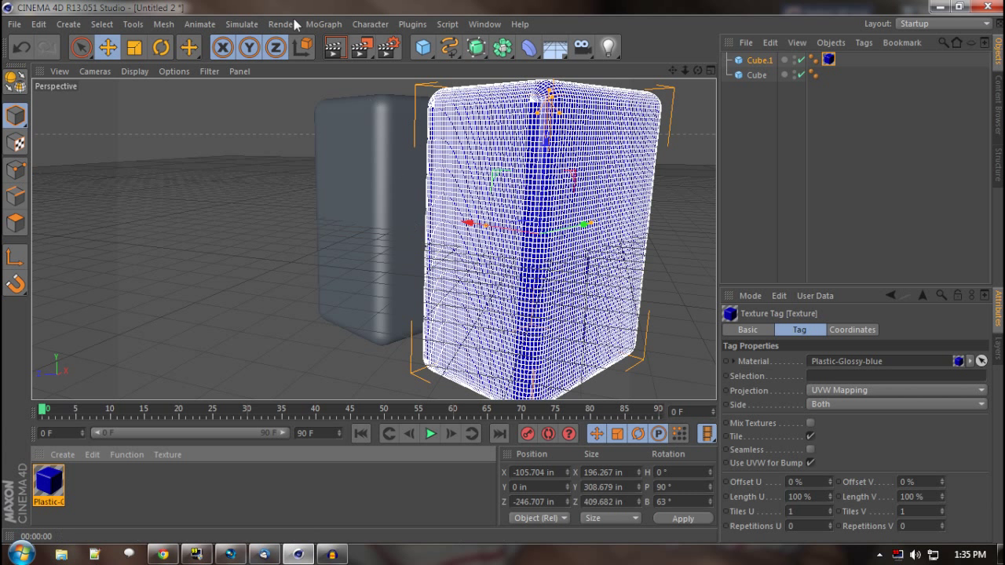
pyautogui.click(333, 47)
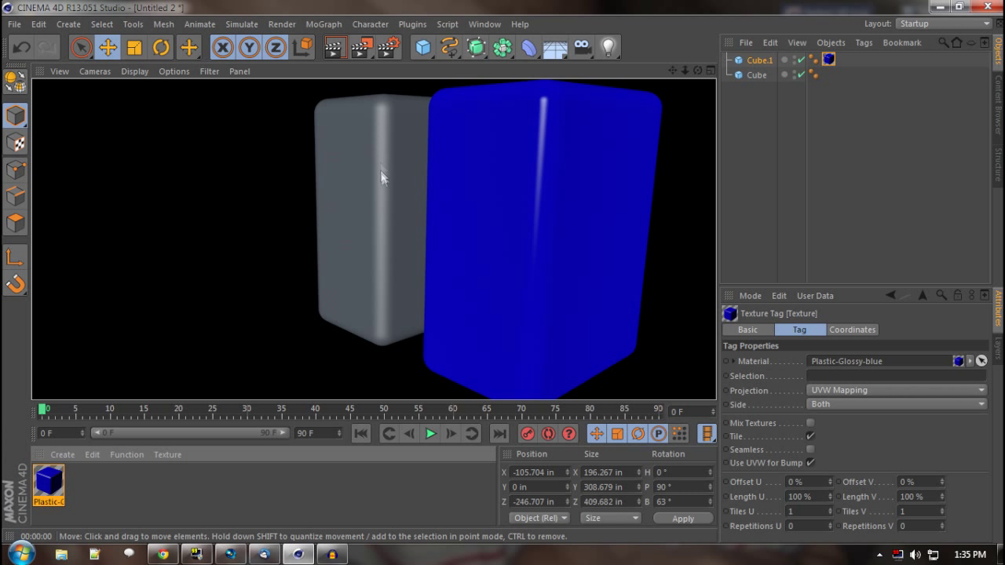
pyautogui.click(49, 483)
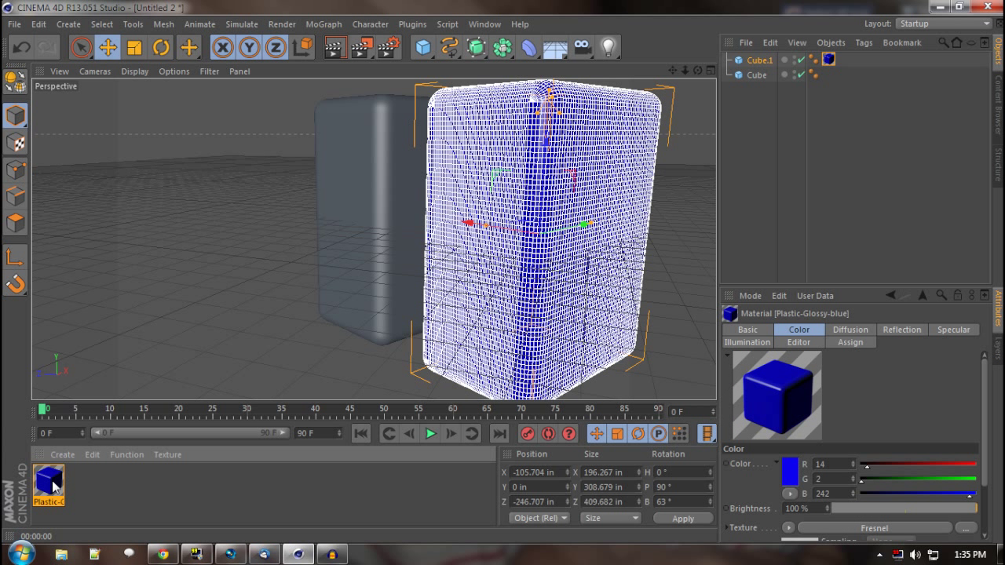
# Step: Duplicate the Plastic-Glossy-blue material and select the first copy to show its settings
pyautogui.hotkey('ctrl', 'c')
pyautogui.hotkey('ctrl', 'v')
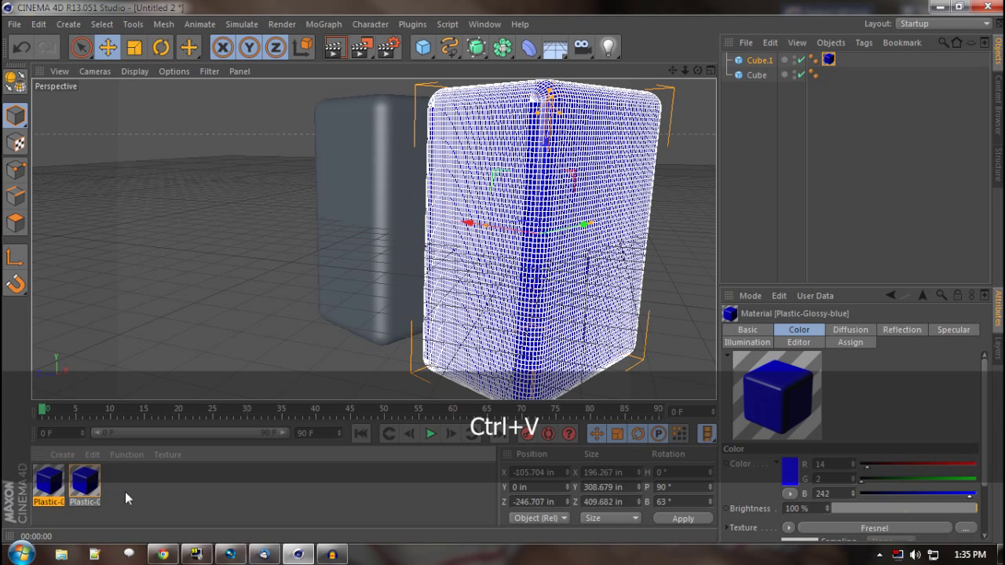
pyautogui.click(125, 491)
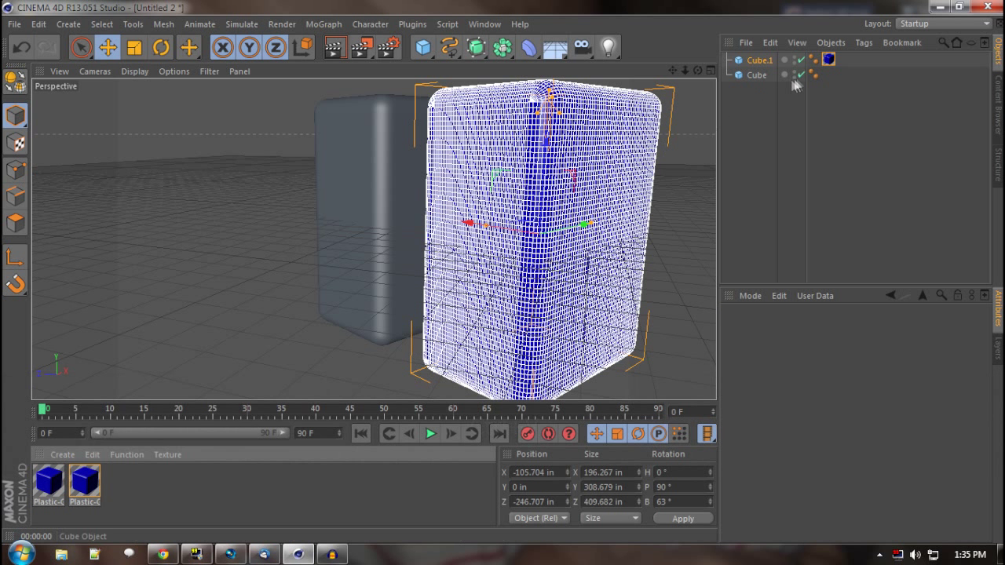
pyautogui.click(828, 59)
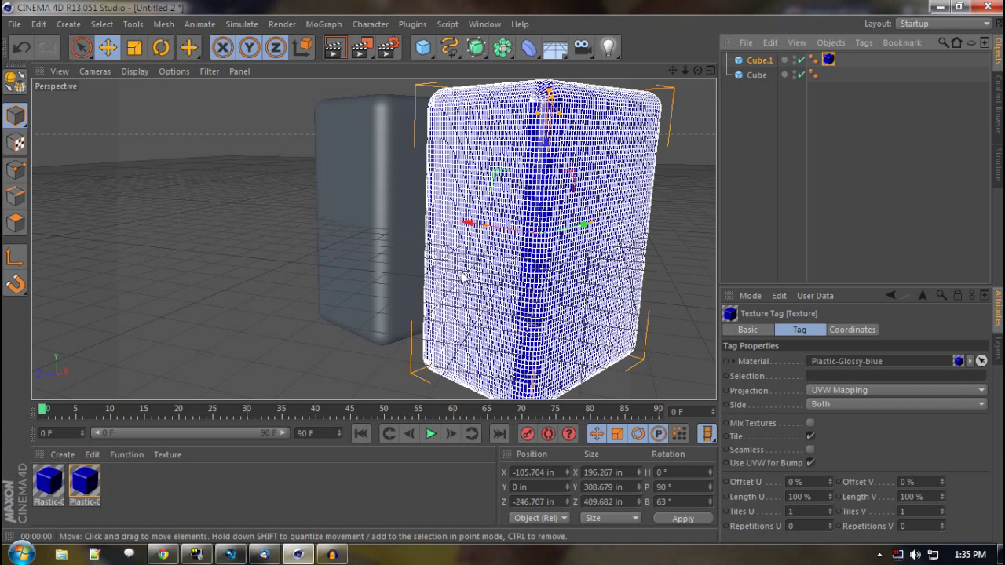
pyautogui.click(46, 490)
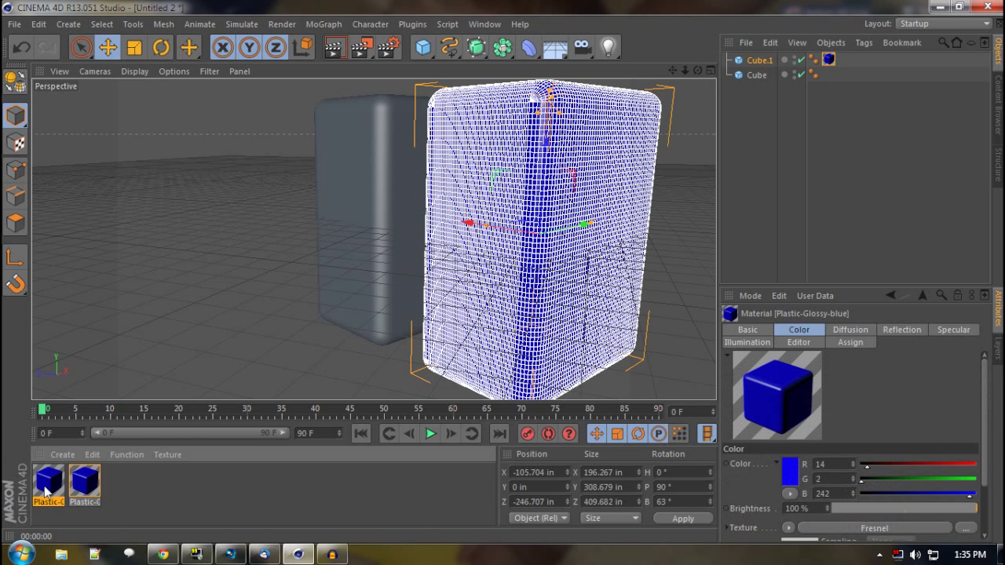
# Step: Recolour the first blue copy magenta (R 255, G 2, B 242) and apply it to the rear box
pyautogui.doubleClick(45, 491)
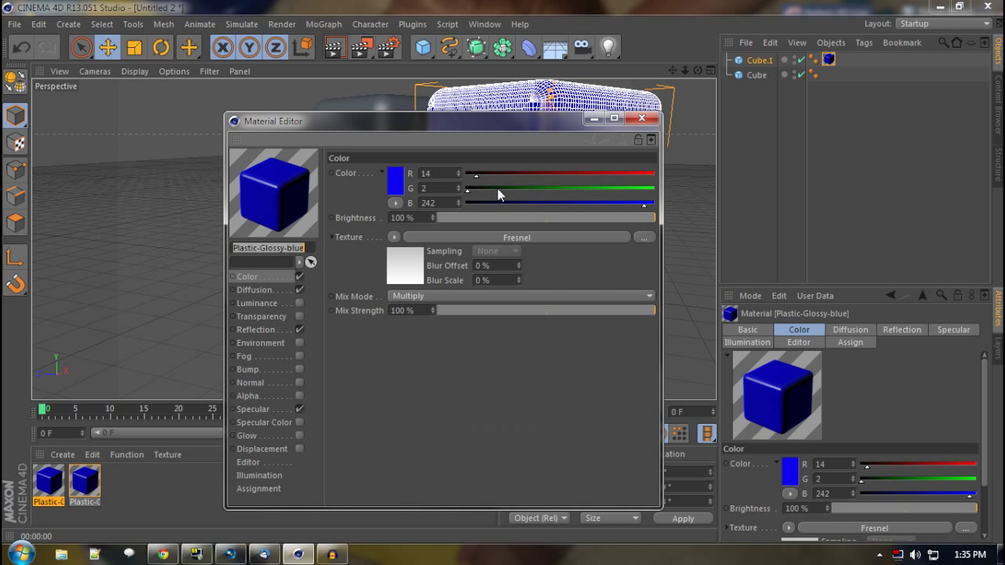
pyautogui.moveTo(476, 177); pyautogui.dragTo(650, 186)
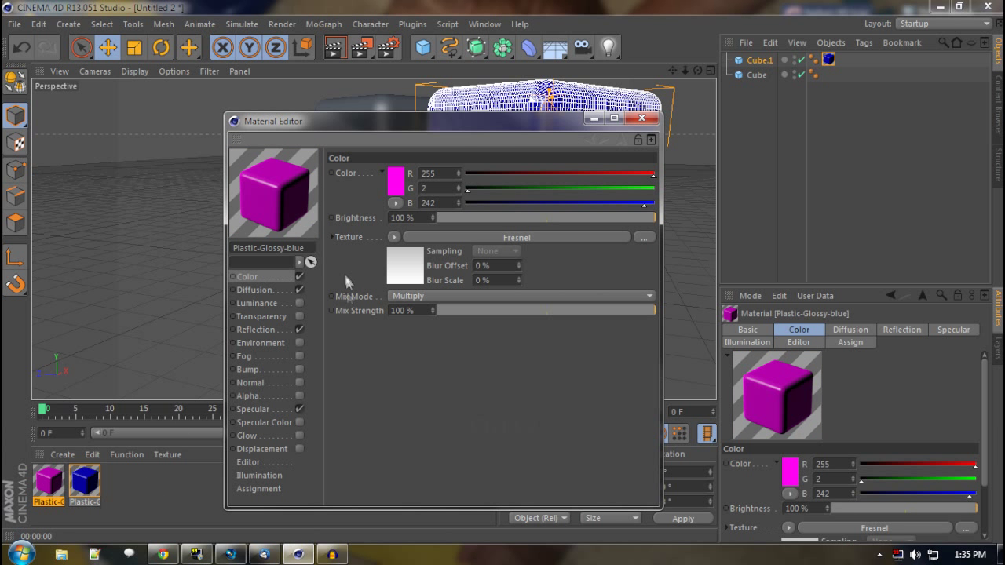
pyautogui.click(642, 119)
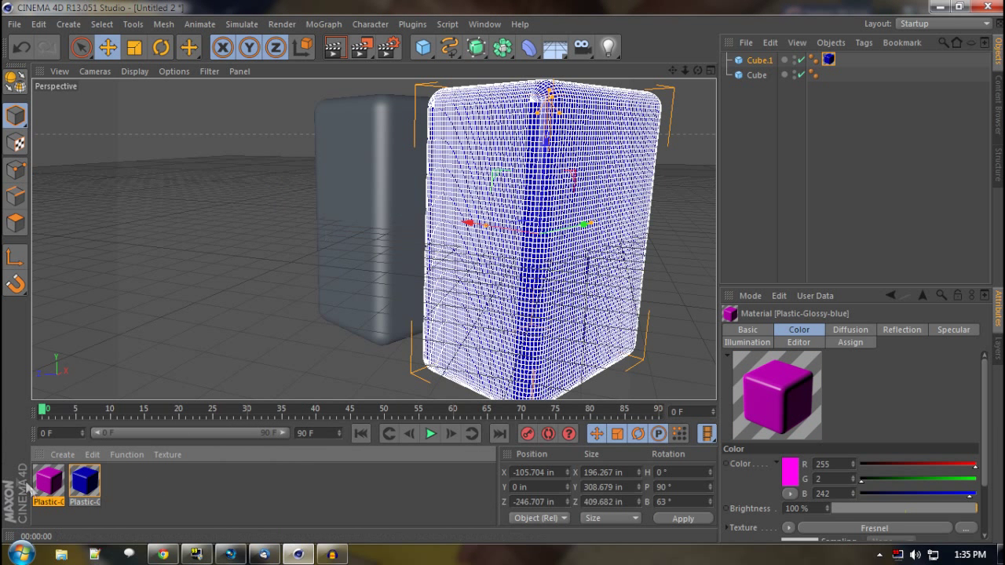
pyautogui.moveTo(52, 491); pyautogui.dragTo(385, 146)
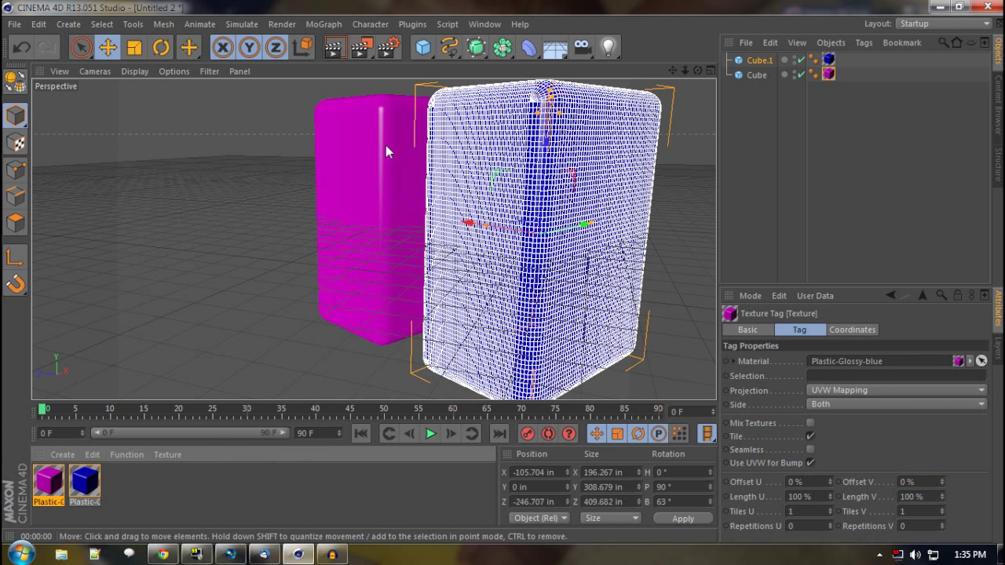
pyautogui.click(341, 52)
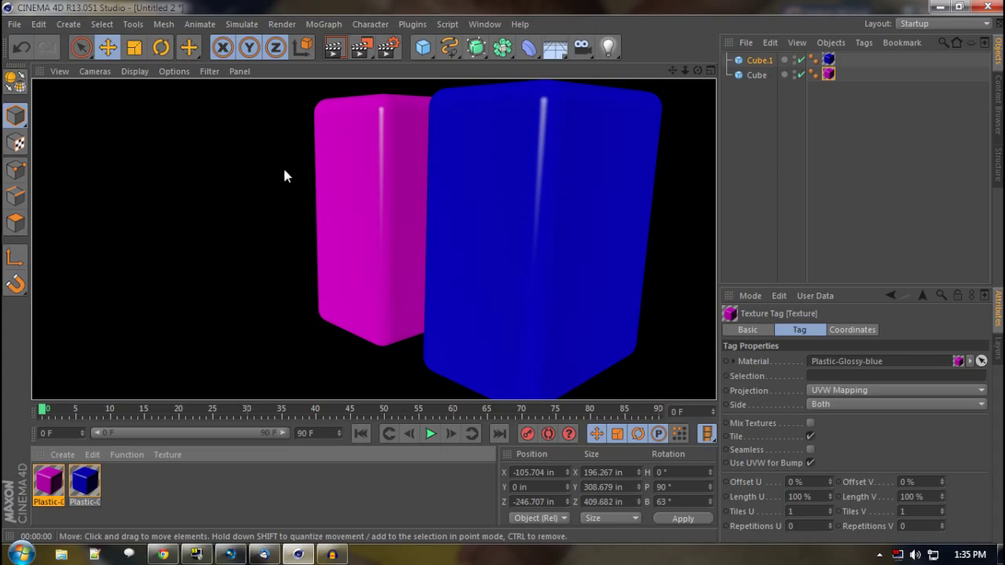
pyautogui.moveTo(283, 166); pyautogui.dragTo(514, 191)
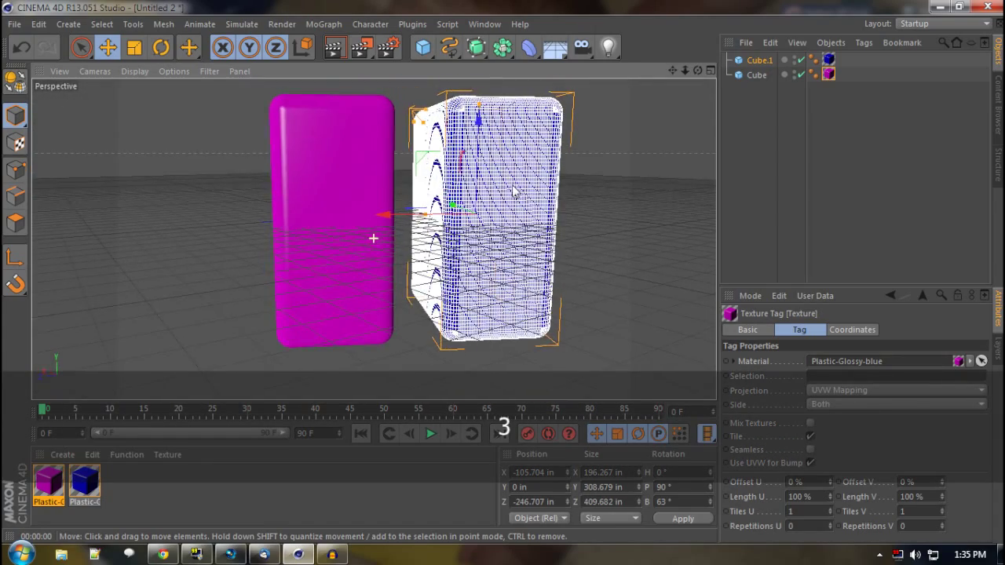
pyautogui.click(340, 54)
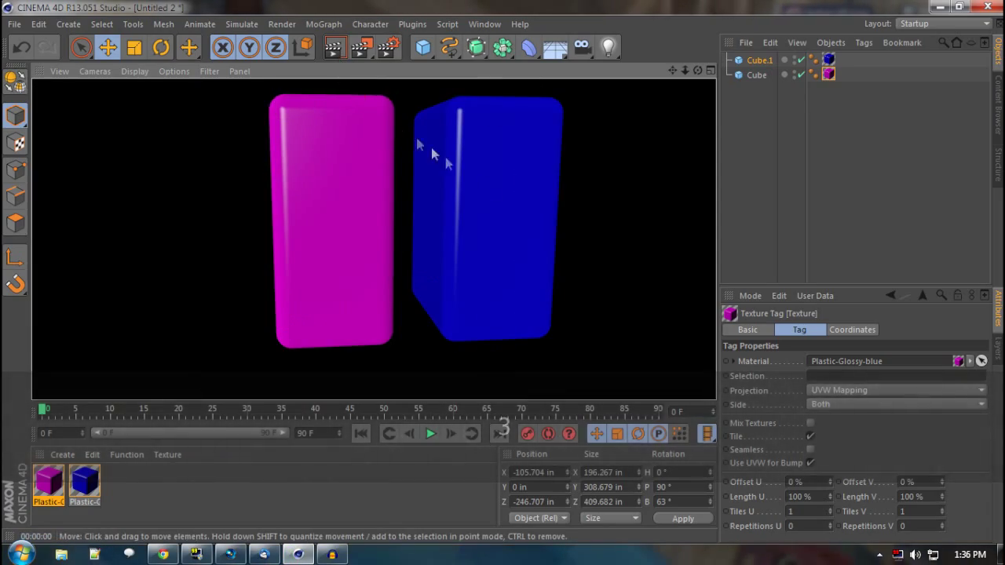
pyautogui.moveTo(586, 233); pyautogui.dragTo(529, 188)
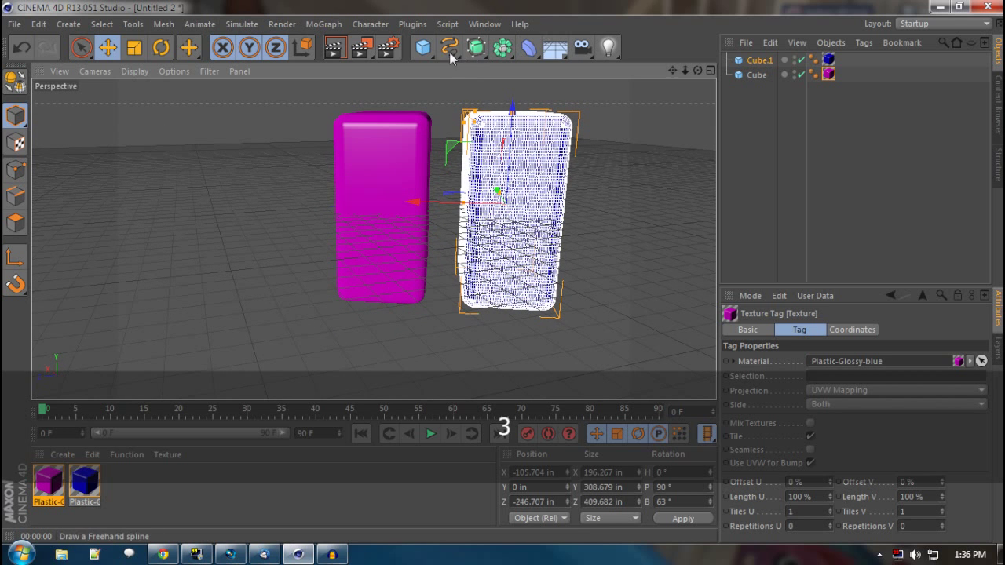
# Step: Add a standard Light and move it to X -617.463, Y 82.969 beside the boxes
pyautogui.click(609, 49)
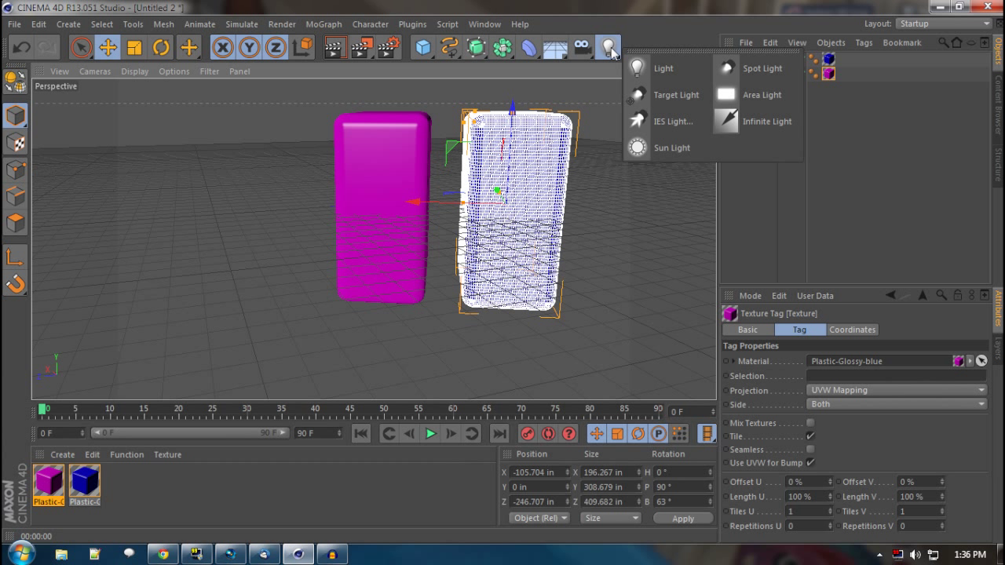
pyautogui.click(648, 71)
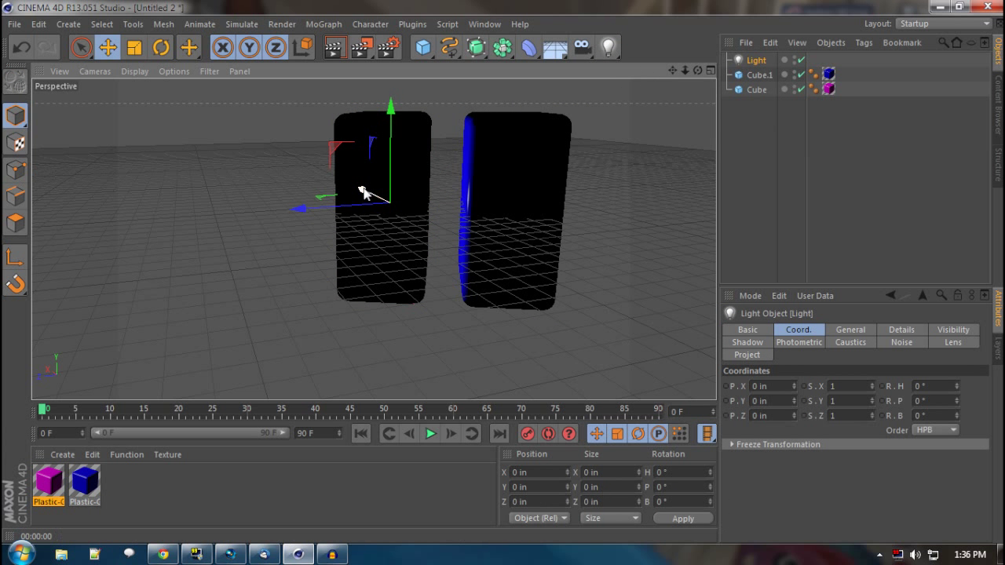
pyautogui.moveTo(364, 194); pyautogui.dragTo(476, 283)
pyautogui.moveTo(515, 227); pyautogui.dragTo(541, 217)
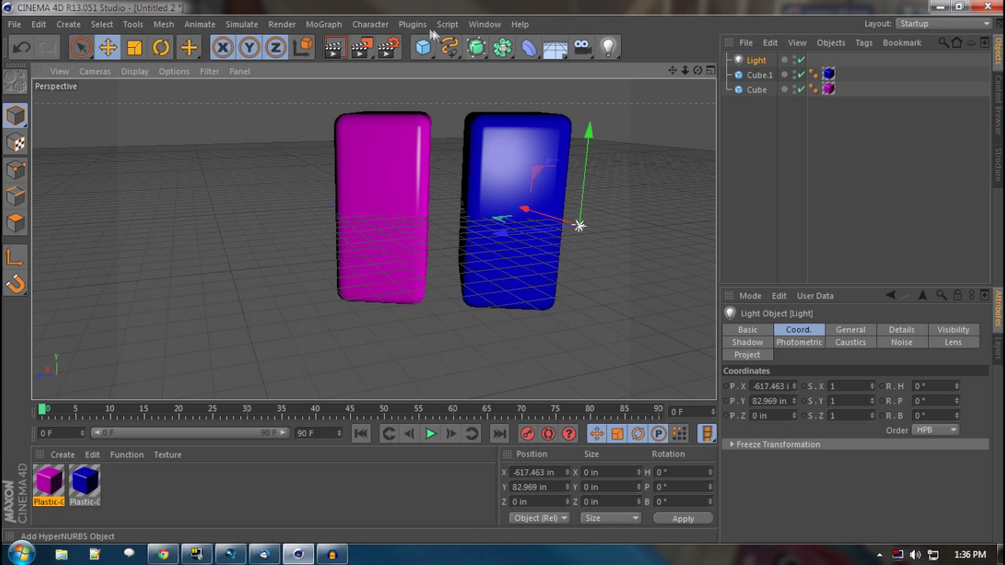
# Step: Render the view and orbit around to check the lighting on both boxes
pyautogui.click(335, 48)
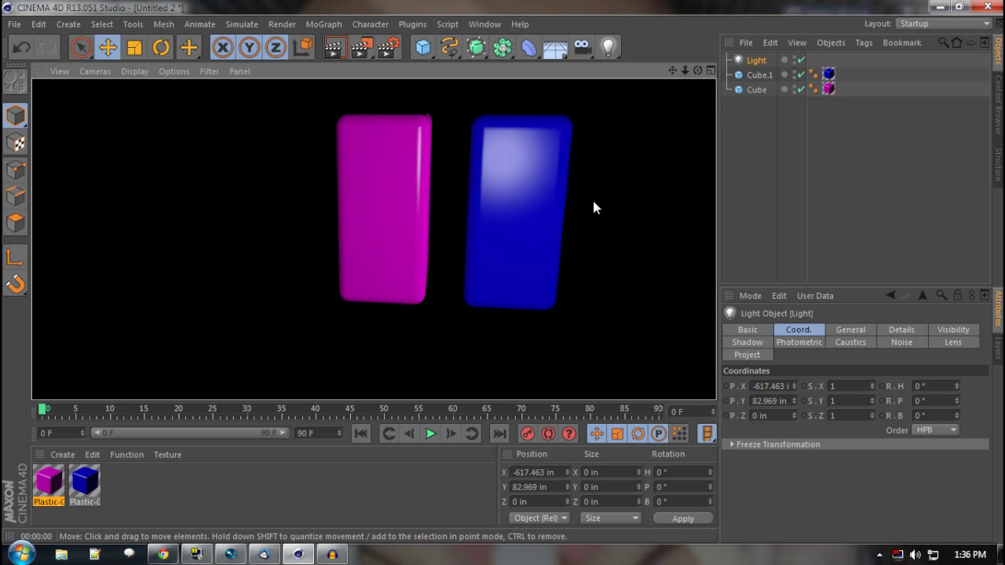
pyautogui.press('3')
pyautogui.moveTo(599, 272); pyautogui.dragTo(705, 262)
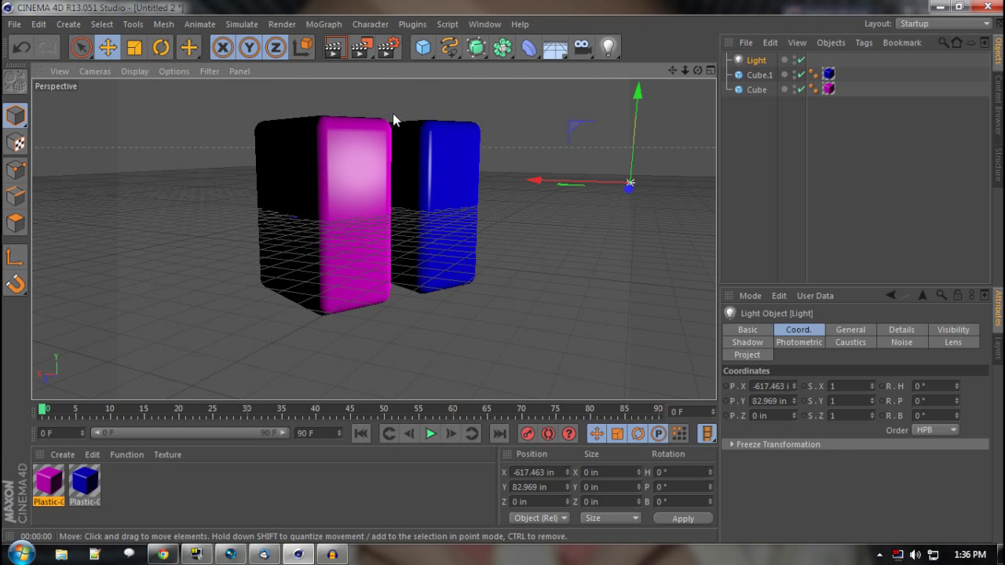
# Step: Save the scene as test.c4d and add it to the Render Queue
pyautogui.click(12, 26)
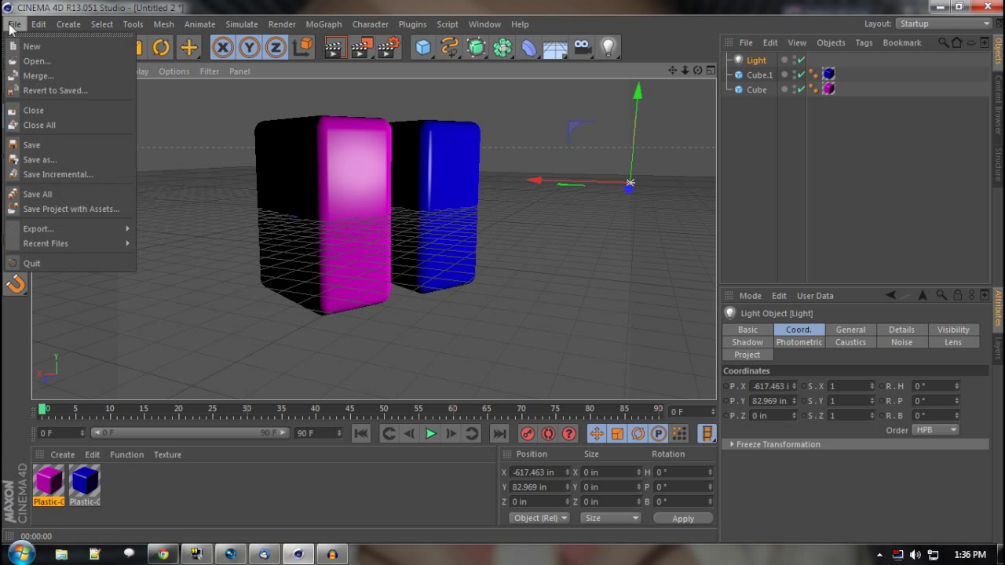
pyautogui.moveTo(271, 29)
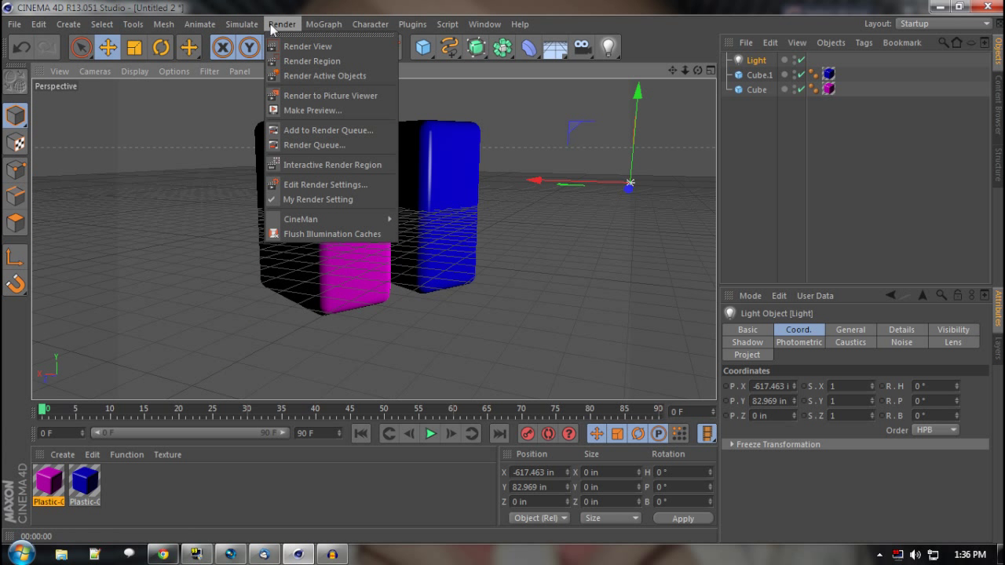
pyautogui.click(313, 131)
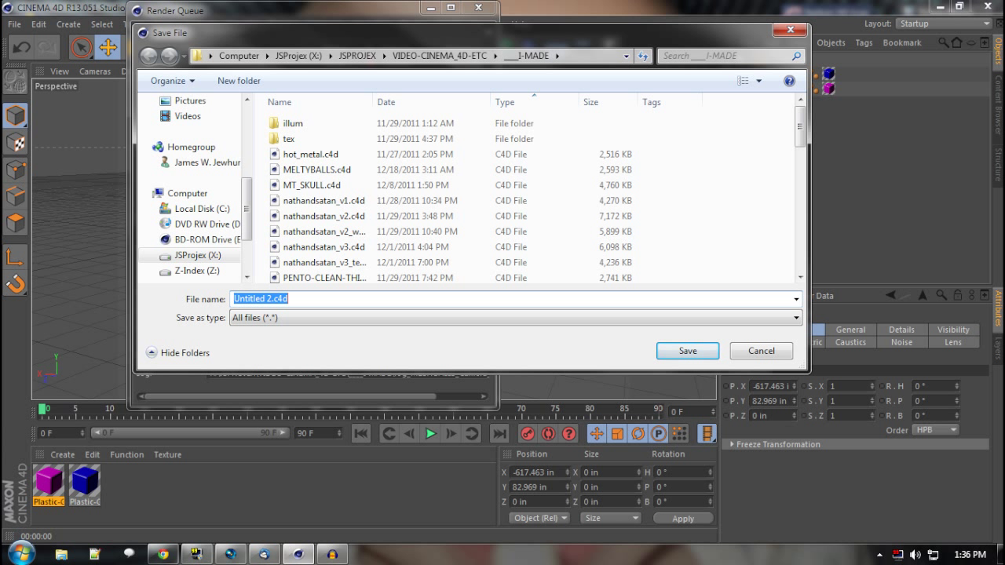
pyautogui.click(289, 299)
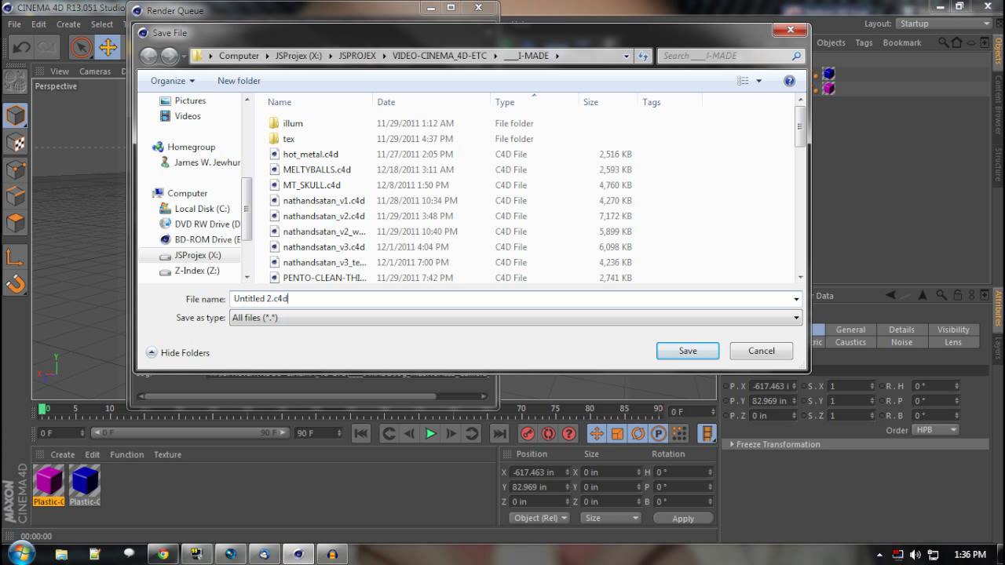
pyautogui.hotkey('ctrl', 'a')
pyautogui.write('test')
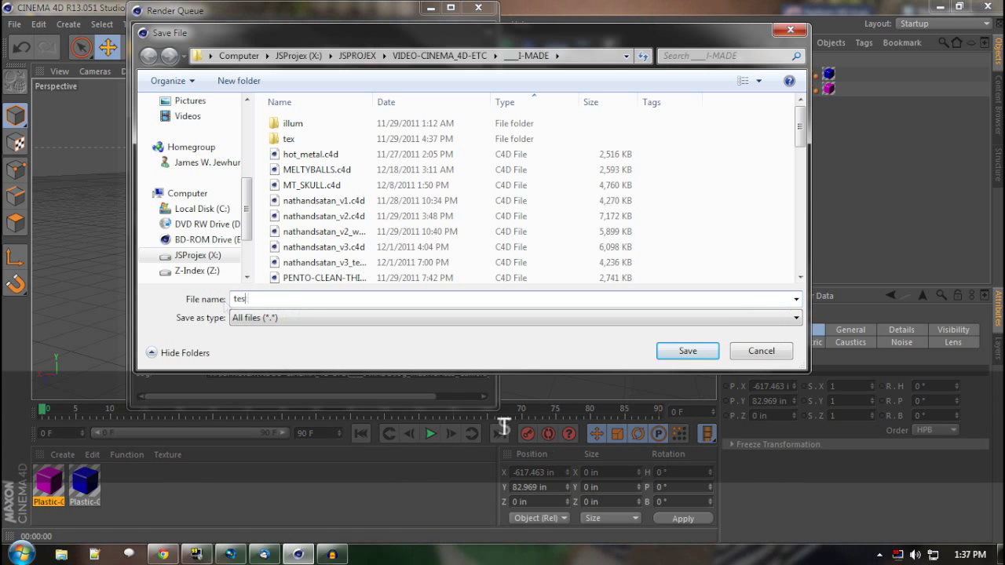
pyautogui.click(688, 350)
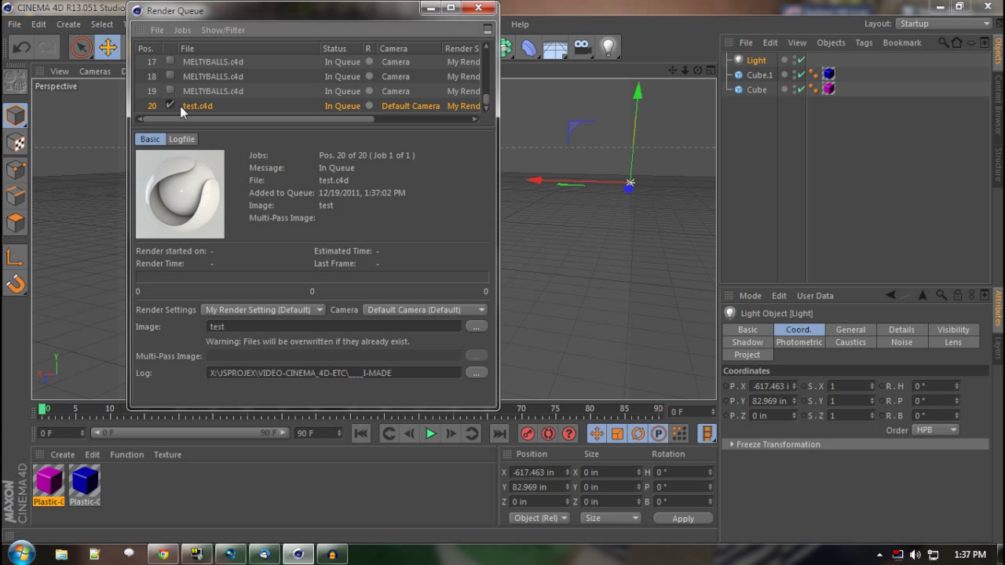
# Step: Start rendering the queued test.c4d job to produce test.png
pyautogui.click(182, 30)
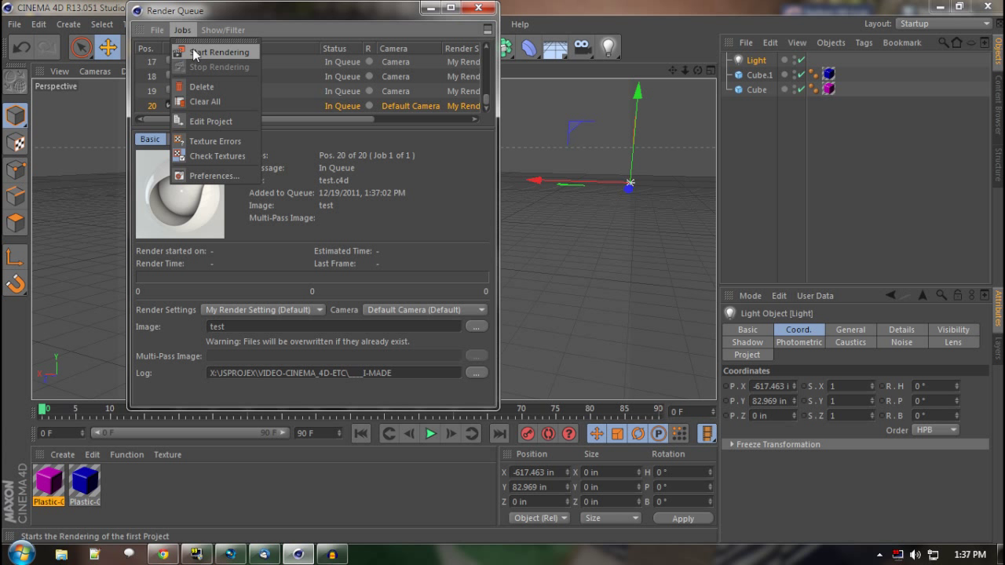
pyautogui.click(192, 50)
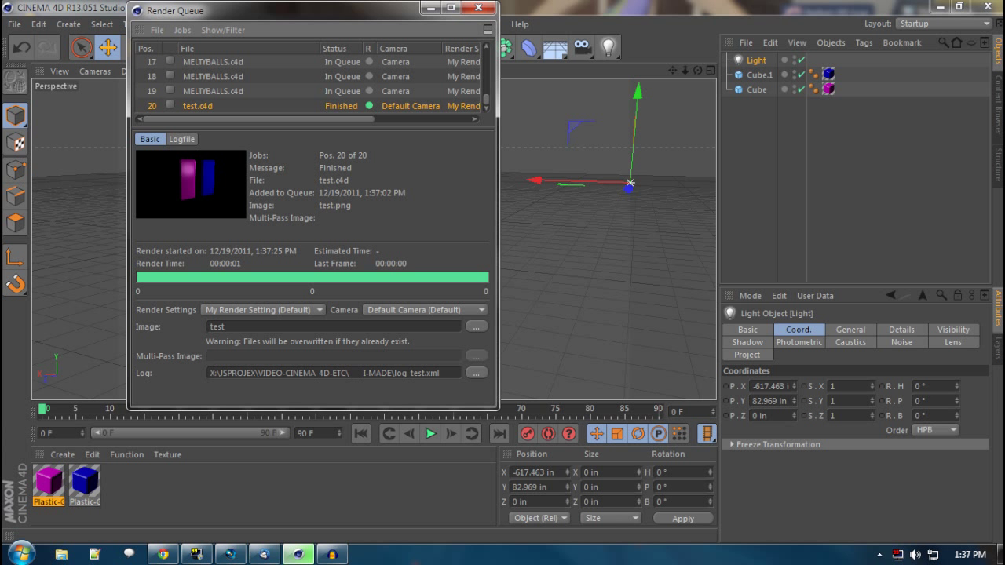
pyautogui.click(62, 554)
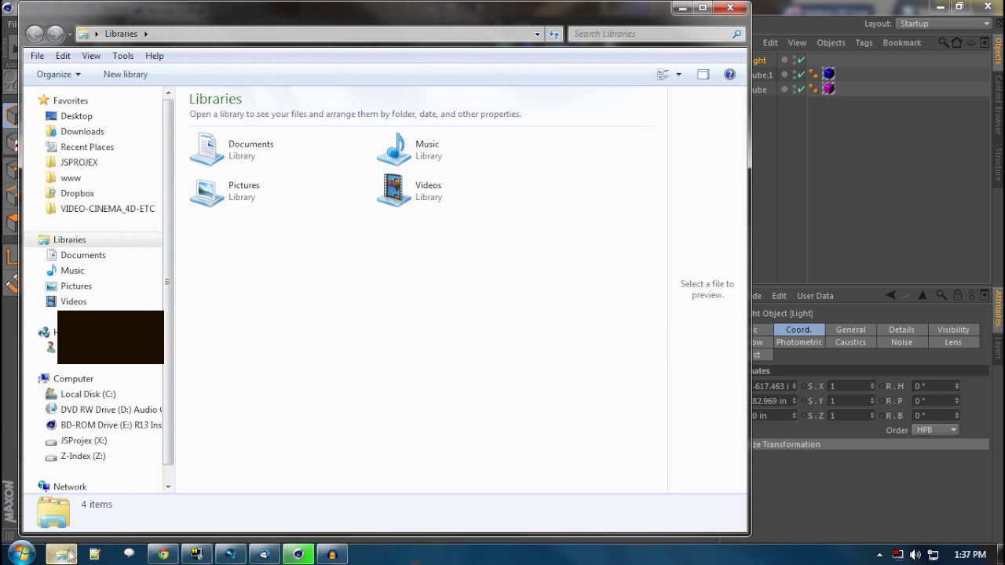
# Step: Browse to VIDEO-CINEMA_4D-ETC > ___I-MADE and open the rendered test.png
pyautogui.click(92, 212)
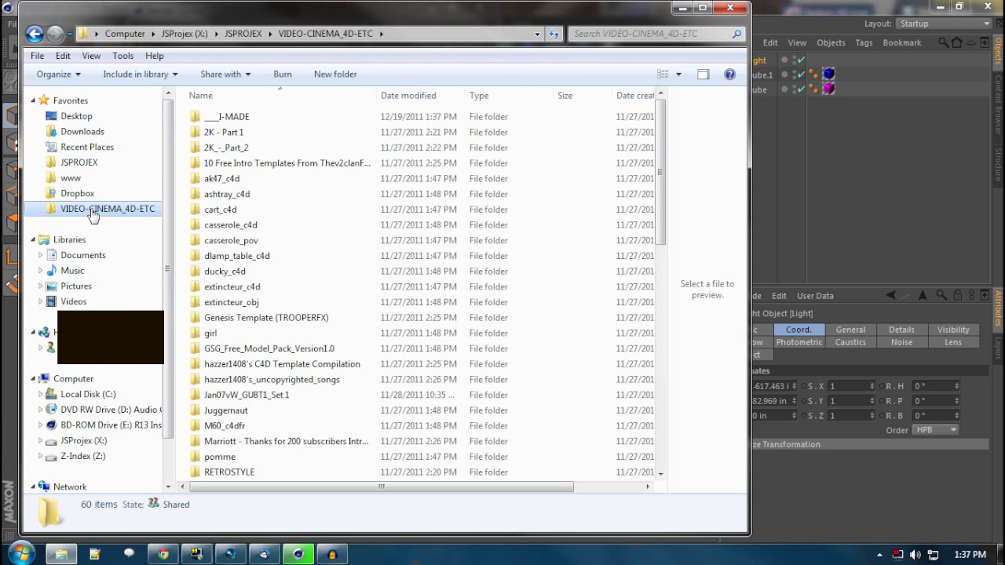
pyautogui.doubleClick(230, 118)
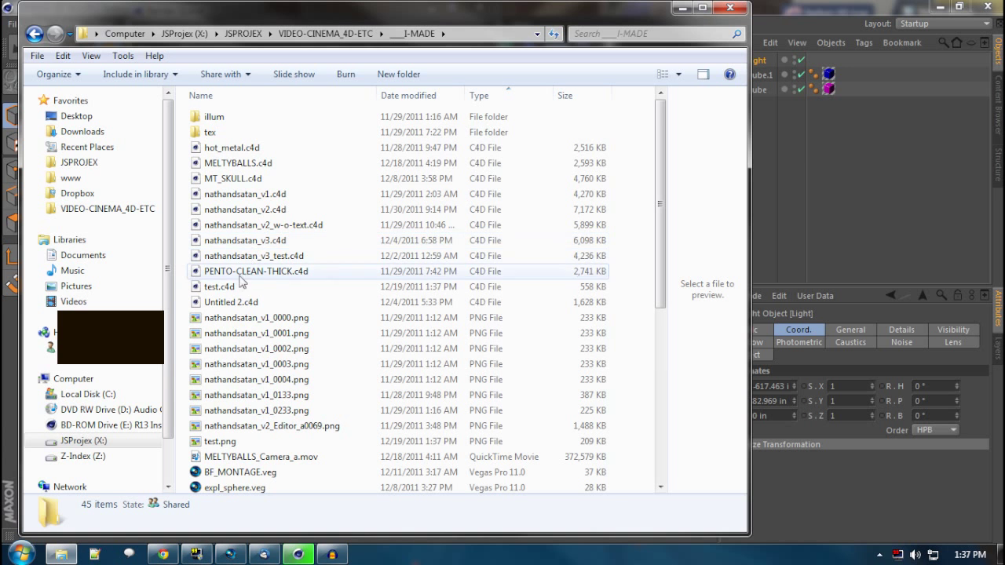
pyautogui.scroll(-1, 325, 427)
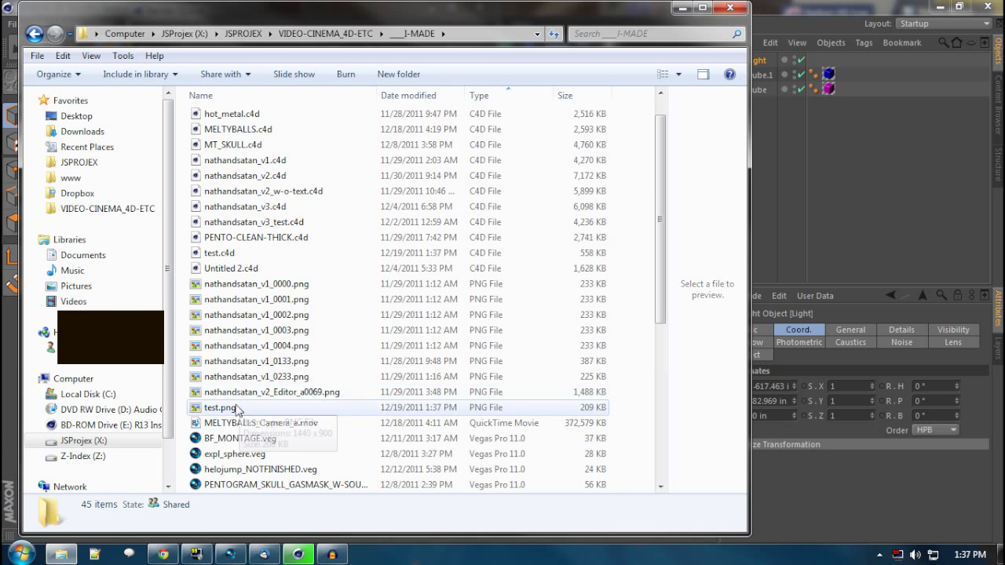
pyautogui.doubleClick(228, 408)
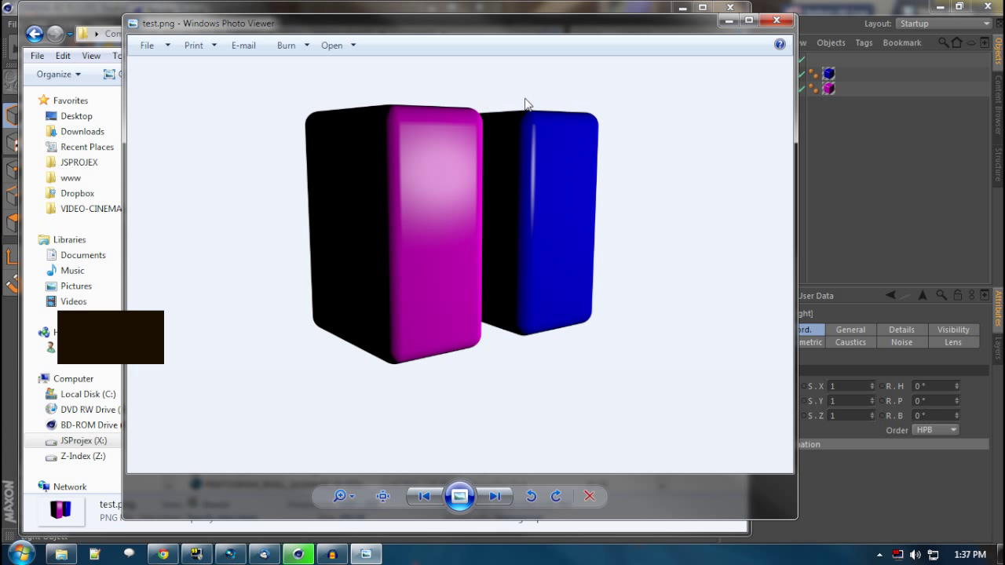
# Step: Close Photo Viewer and minimize Explorer to return to Cinema 4D
pyautogui.click(774, 21)
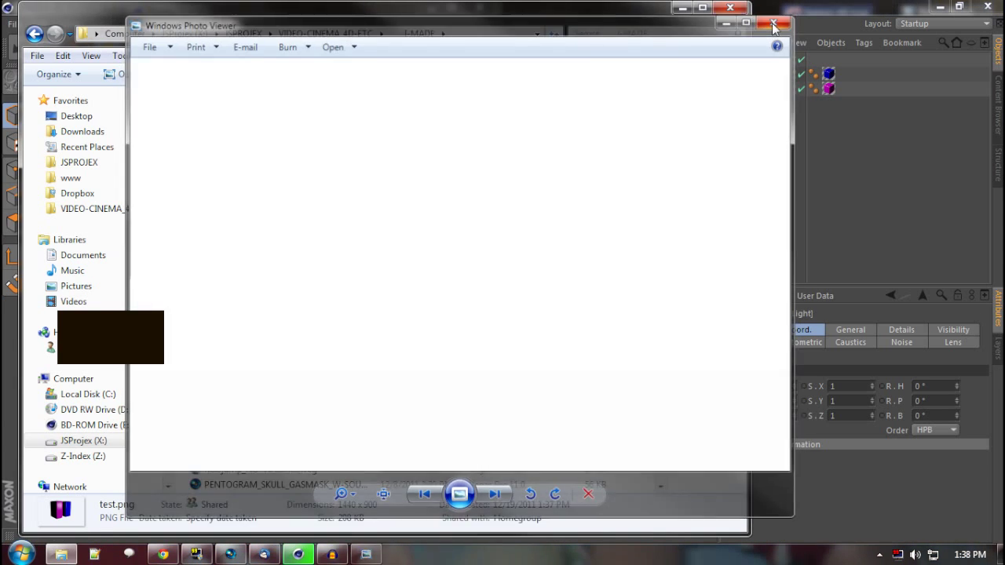
pyautogui.click(683, 8)
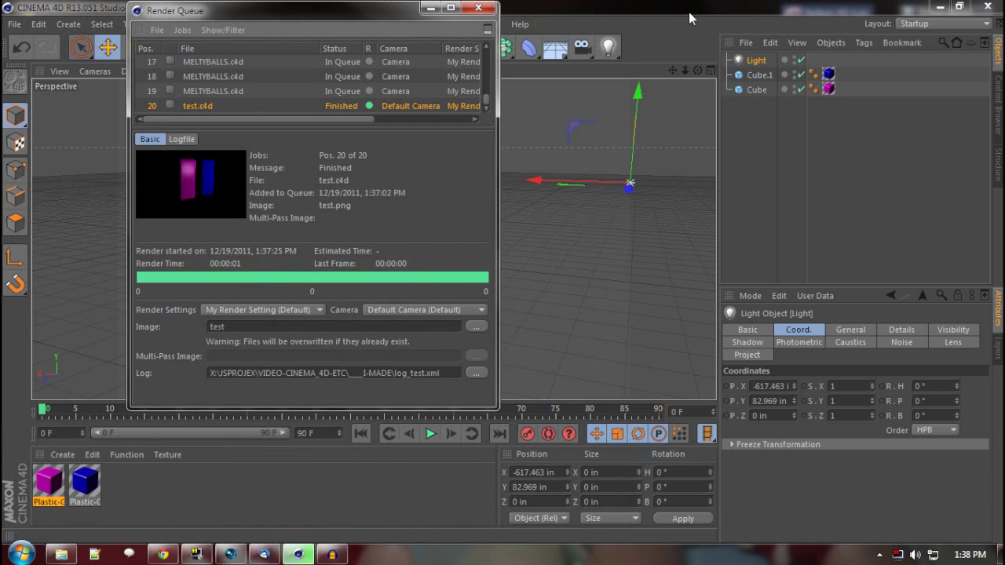
# Step: Close the Render Queue window
pyautogui.click(485, 11)
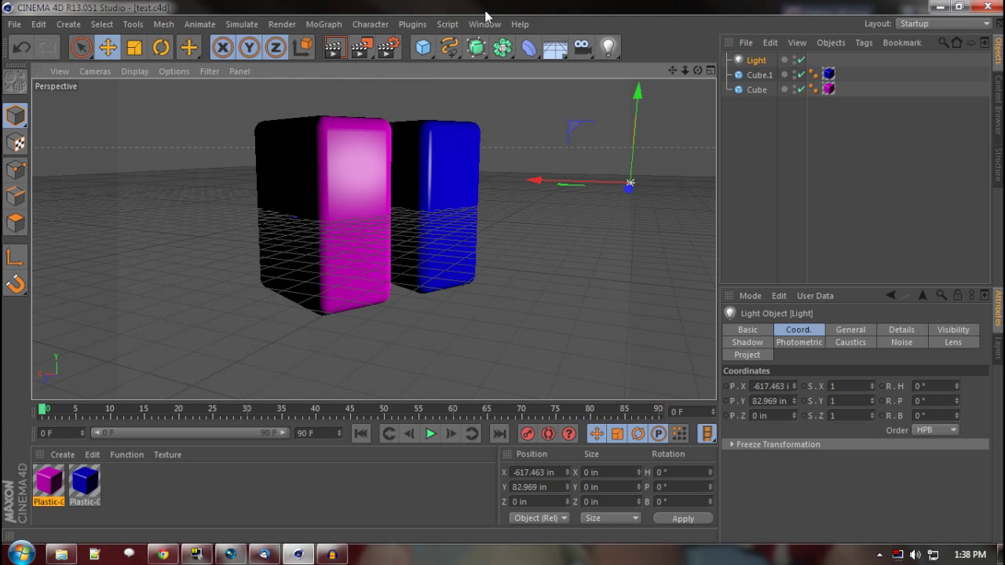